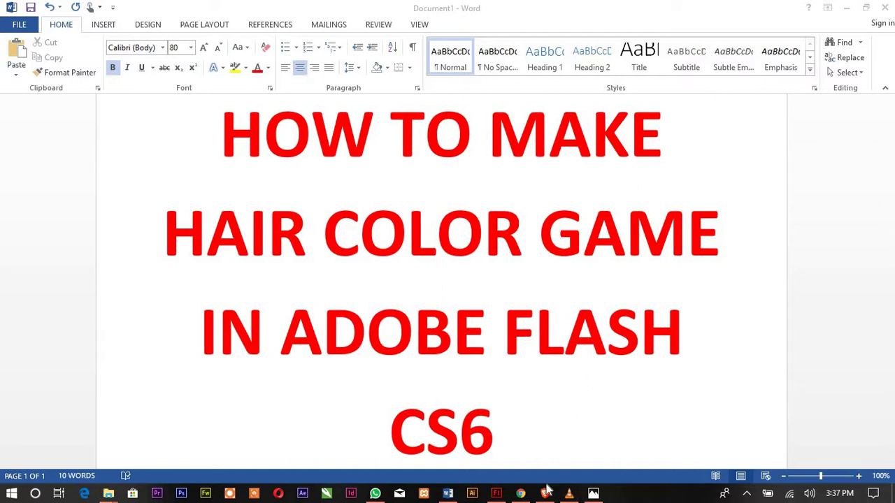
# Switch to Adobe Flash and create a new ActionScript 3.0 document with the timeline shown
pyautogui.click(498, 492)
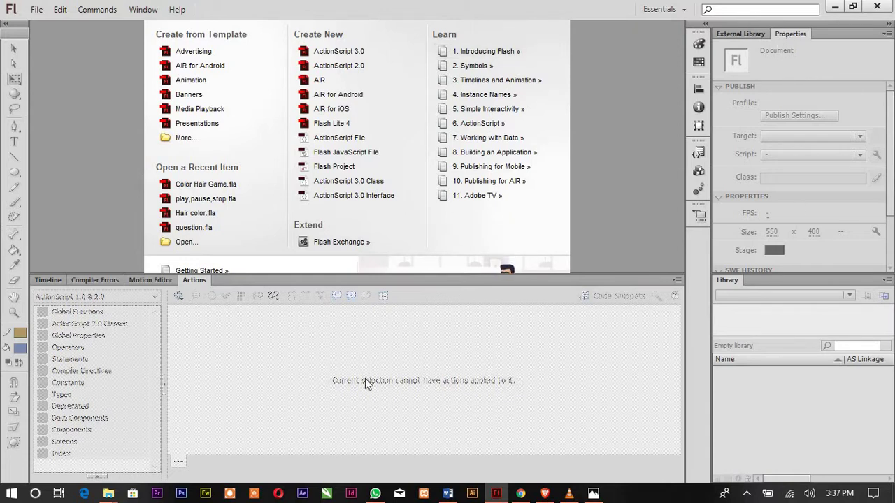
pyautogui.click(34, 279)
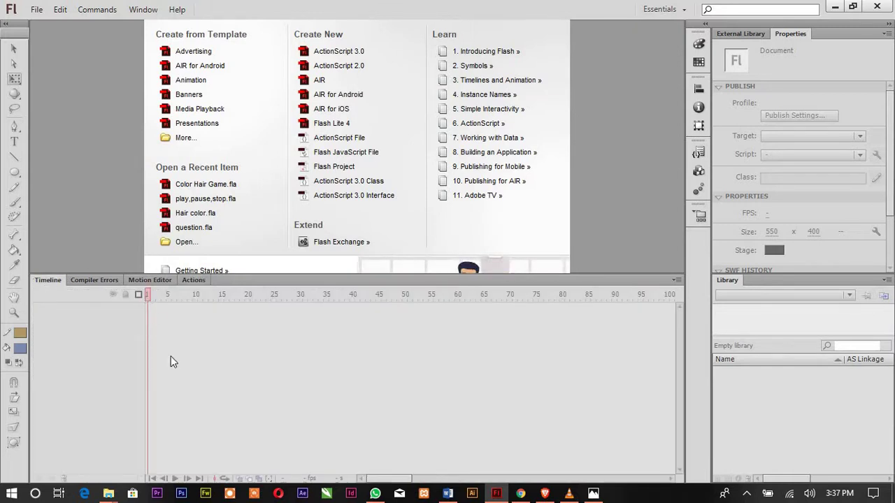
pyautogui.click(346, 55)
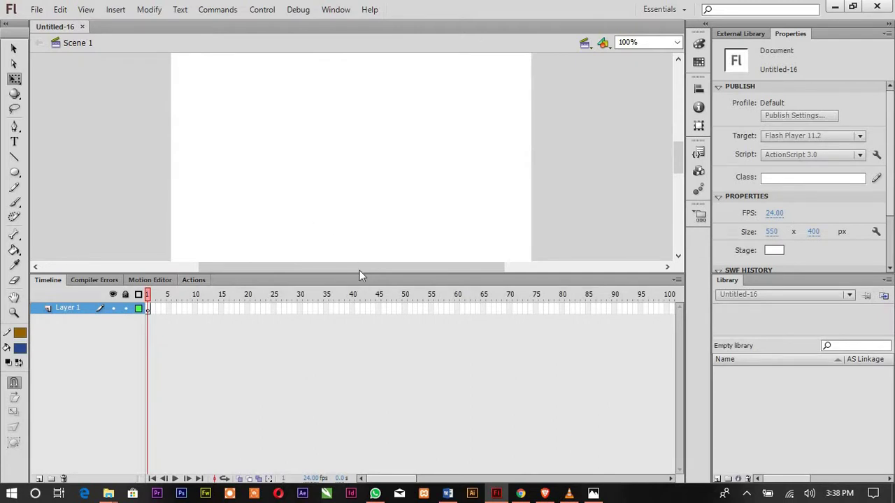
# Shrink the timeline area to enlarge the workspace and bring the whole blank stage into view
pyautogui.moveTo(359, 271); pyautogui.dragTo(370, 337)
pyautogui.moveTo(370, 370); pyautogui.dragTo(370, 371)
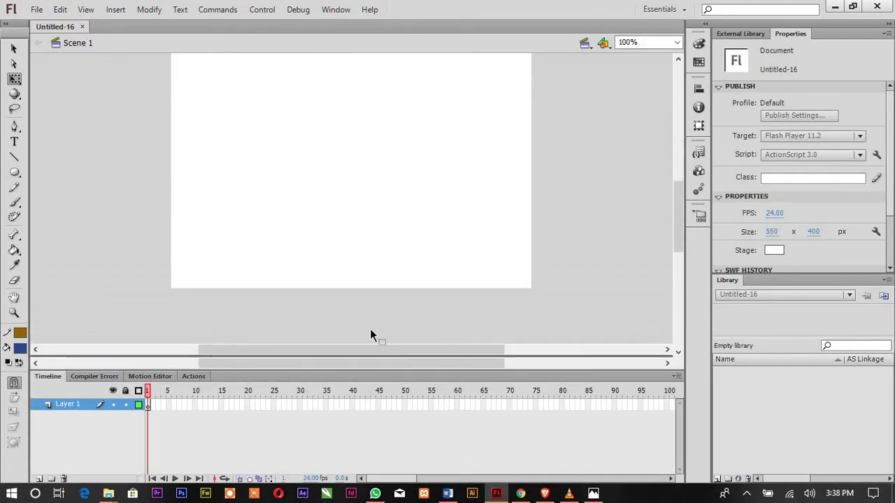
pyautogui.moveTo(680, 196)
pyautogui.mouseDown()
pyautogui.moveTo(680, 182)
pyautogui.moveTo(682, 190)
pyautogui.mouseUp()
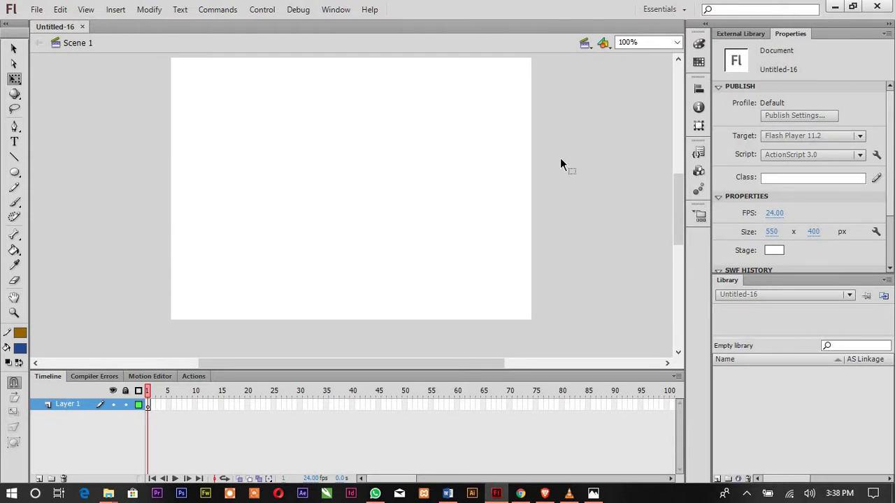
pyautogui.moveTo(681, 192); pyautogui.dragTo(681, 189)
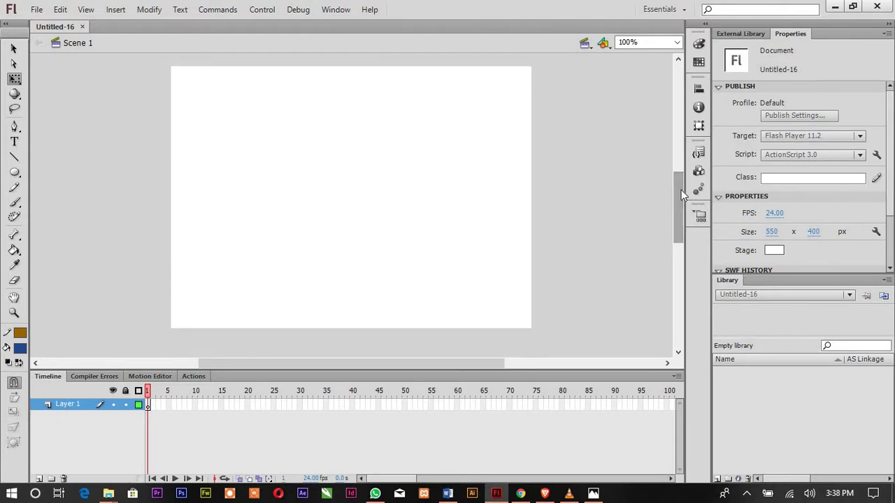
pyautogui.moveTo(420, 366); pyautogui.dragTo(408, 365)
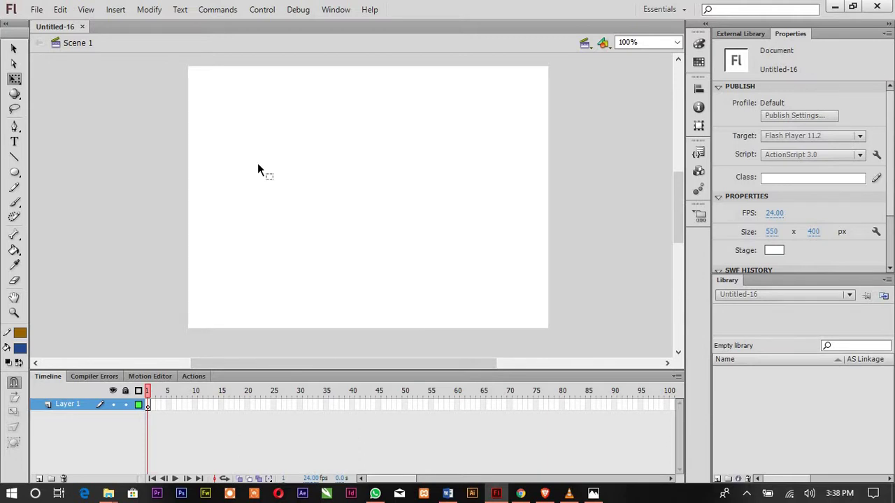
# Import the image person-with-blond-hair-tone-5-emoji-emoticon-vector-icon from the flash tutorial folder into the library
pyautogui.click(36, 10)
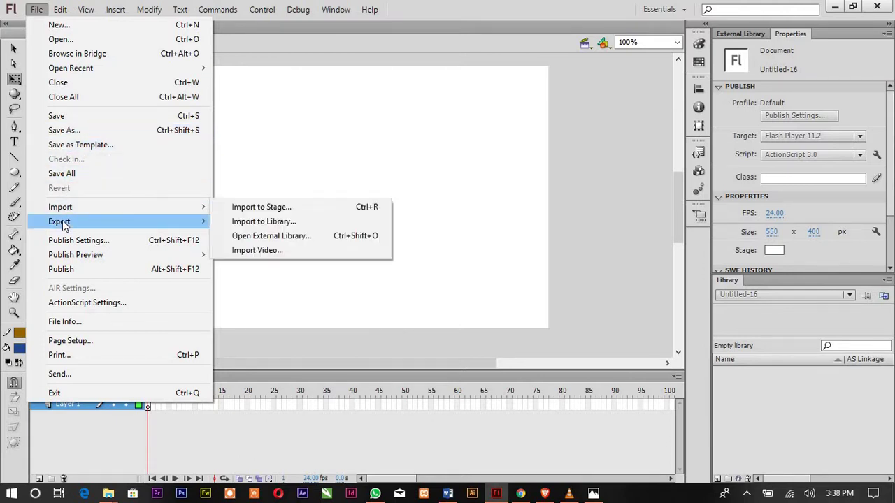
pyautogui.moveTo(65, 223)
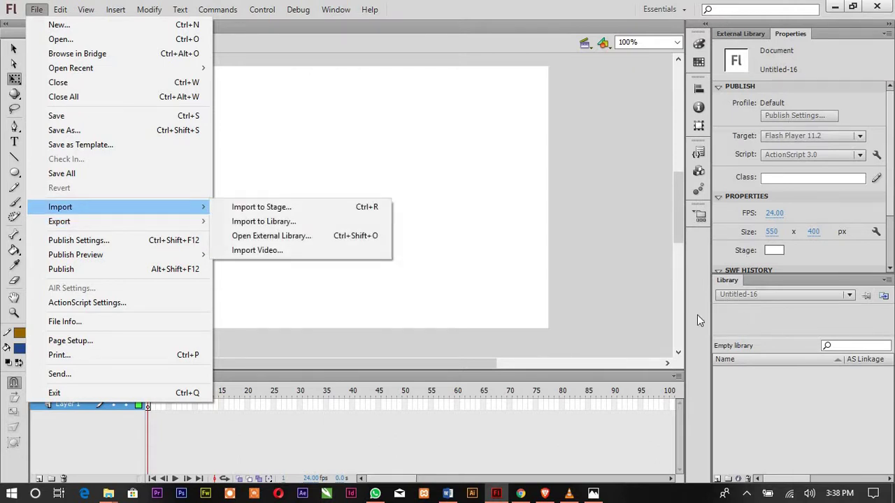
pyautogui.click(276, 222)
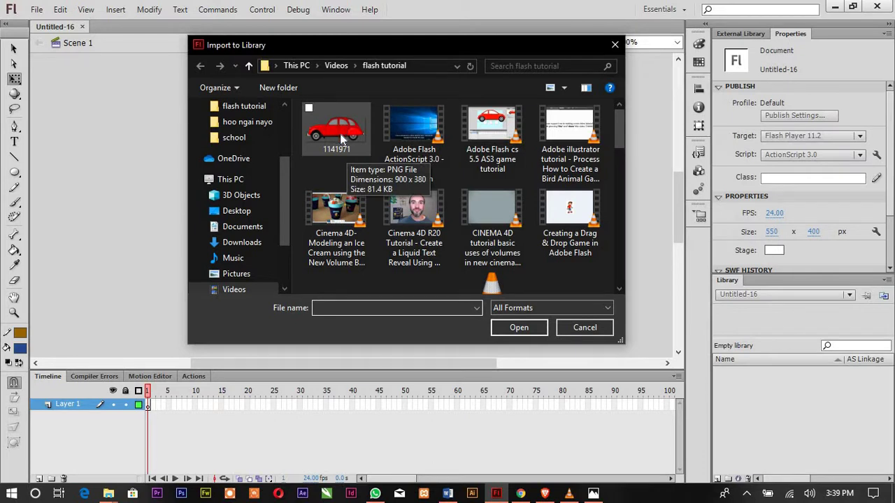
pyautogui.click(414, 148)
pyautogui.scroll(-4, 414, 154)
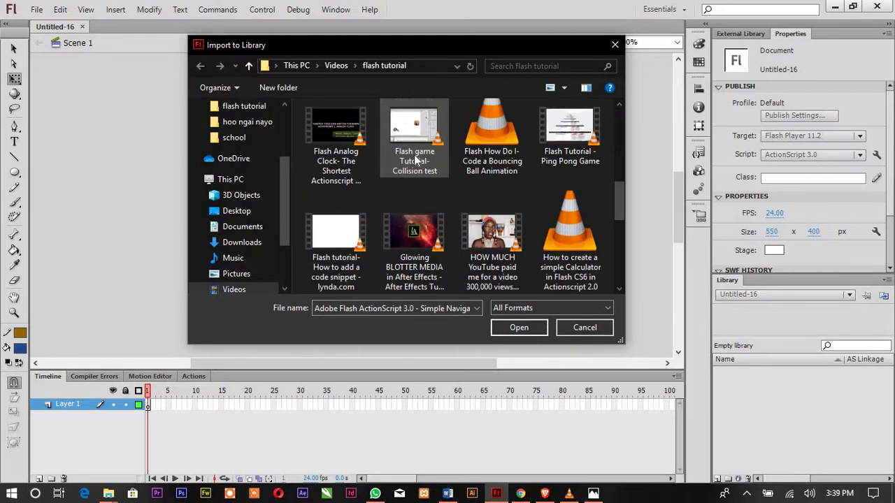
pyautogui.scroll(-3, 414, 160)
pyautogui.scroll(-2, 414, 159)
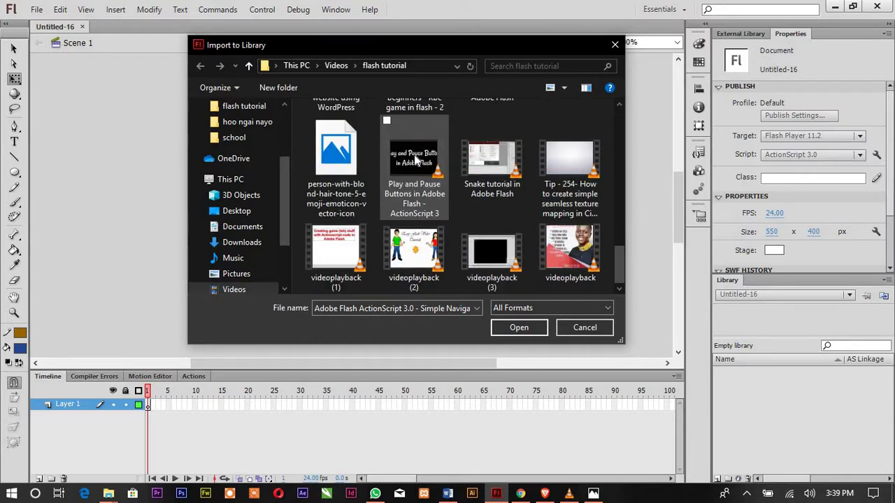
pyautogui.scroll(2, 415, 160)
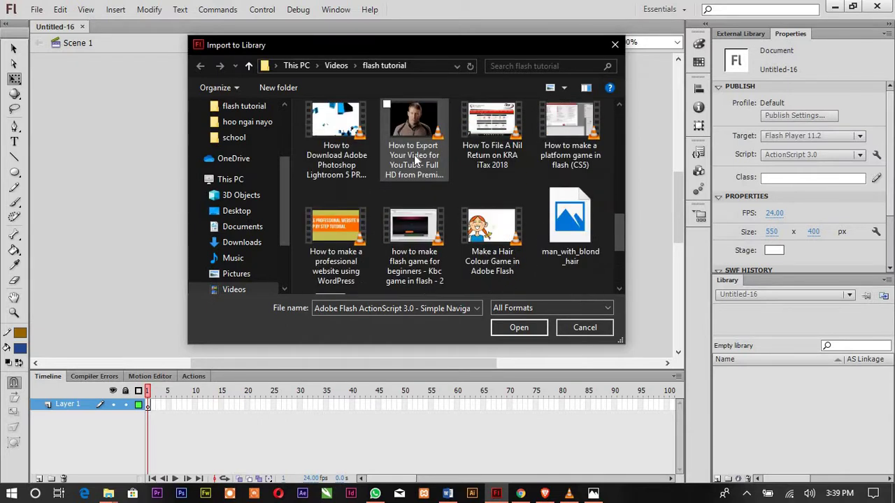
pyautogui.scroll(4, 415, 159)
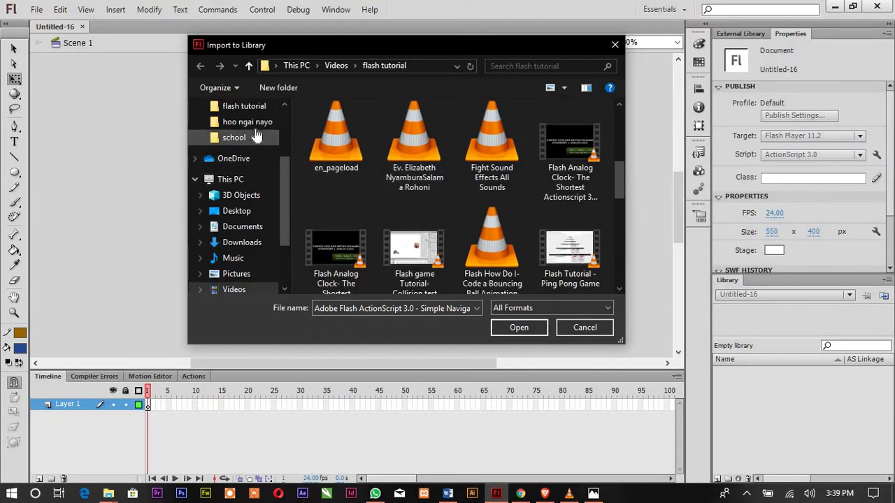
pyautogui.click(248, 107)
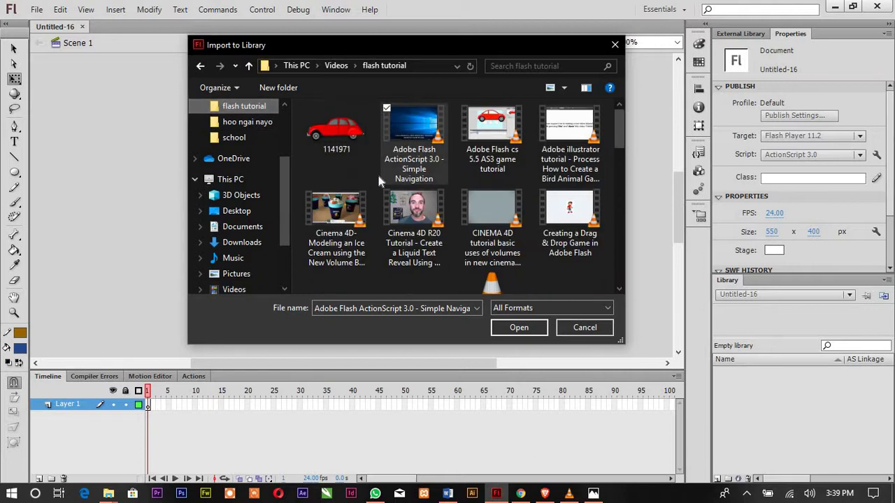
pyautogui.scroll(-4, 378, 180)
pyautogui.scroll(-2, 378, 180)
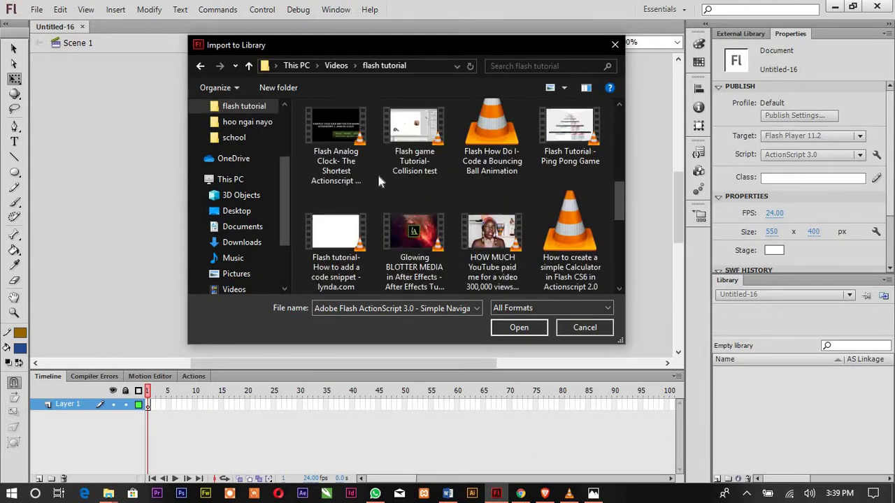
pyautogui.scroll(-5, 378, 179)
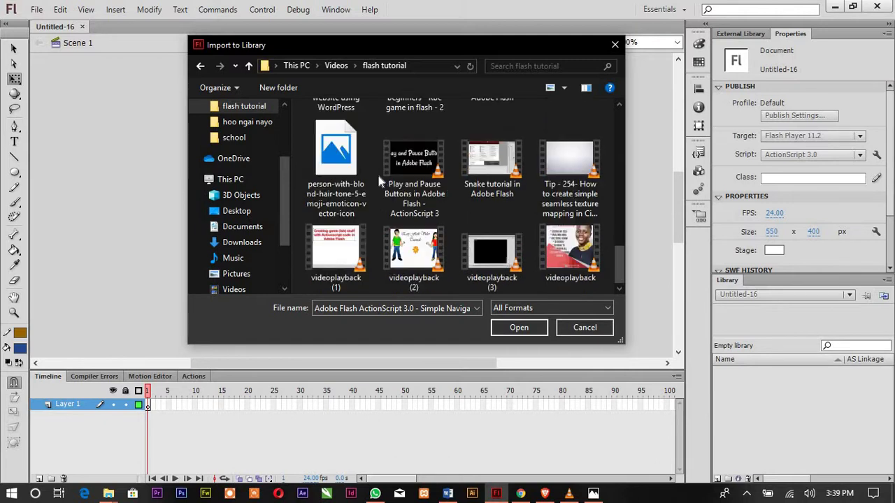
pyautogui.doubleClick(347, 179)
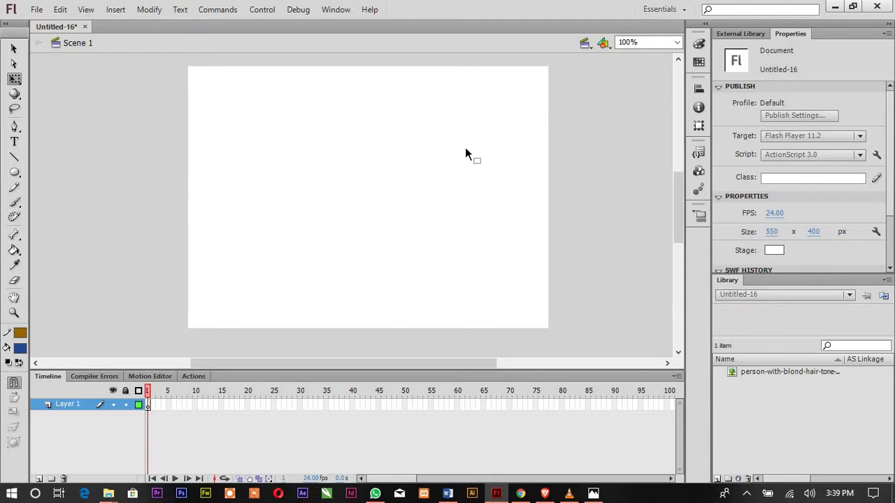
# Place the imported face image on the stage, then scale it down and move it so the whole face fits the stage
pyautogui.click(758, 371)
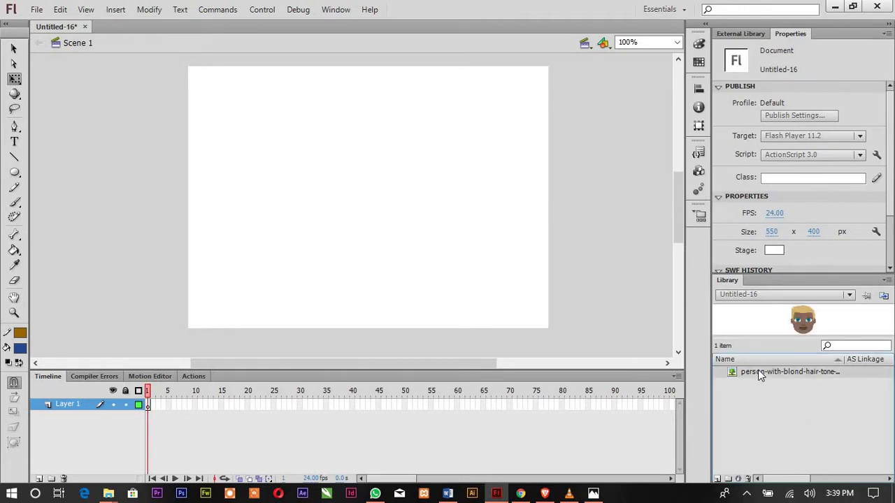
pyautogui.moveTo(717, 349); pyautogui.dragTo(343, 221)
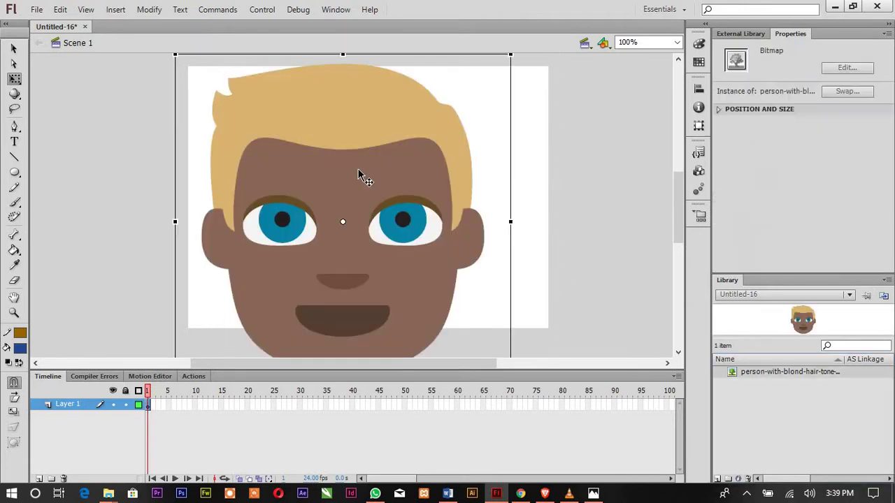
pyautogui.moveTo(372, 175); pyautogui.dragTo(382, 182)
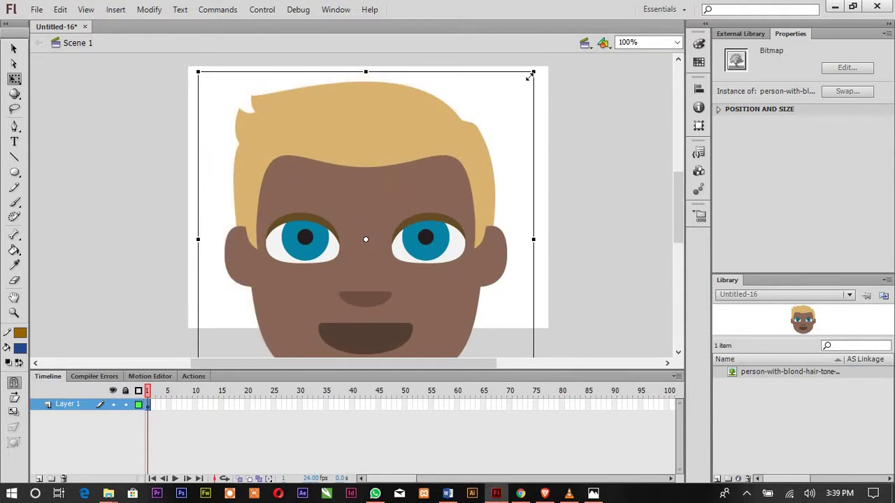
pyautogui.moveTo(530, 73); pyautogui.dragTo(499, 117)
pyautogui.moveTo(394, 168); pyautogui.dragTo(398, 133)
pyautogui.click(41, 160)
# Trace the hair, ears and face outline of the image with the Brush tool in blue
pyautogui.click(14, 126)
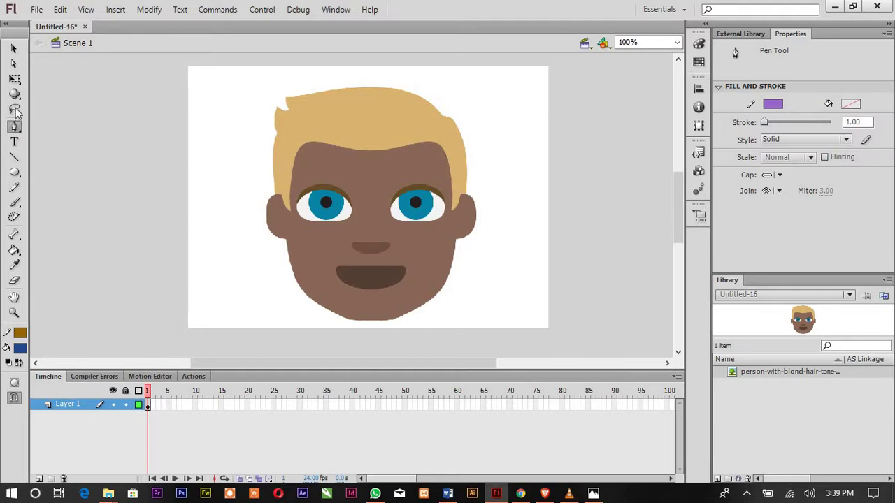
pyautogui.click(14, 202)
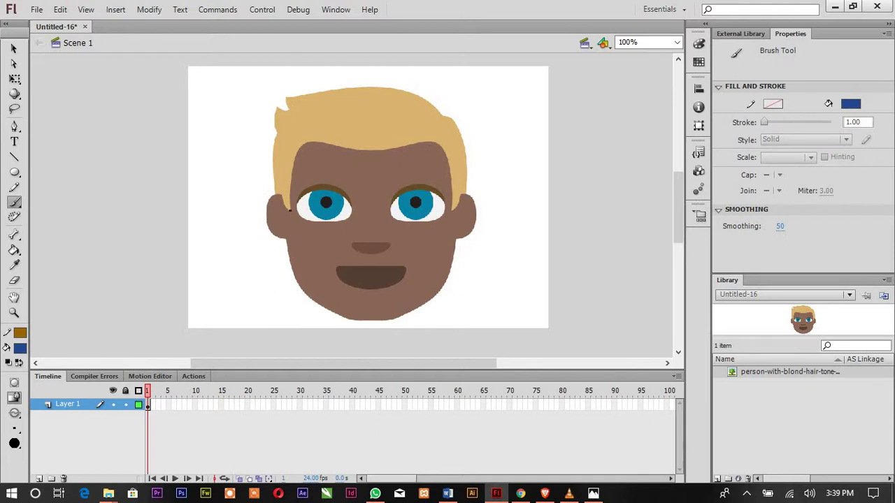
pyautogui.moveTo(288, 205)
pyautogui.mouseDown()
pyautogui.moveTo(297, 155)
pyautogui.moveTo(310, 142)
pyautogui.moveTo(440, 144)
pyautogui.moveTo(456, 210)
pyautogui.moveTo(468, 188)
pyautogui.moveTo(465, 147)
pyautogui.moveTo(450, 120)
pyautogui.moveTo(390, 88)
pyautogui.moveTo(286, 94)
pyautogui.moveTo(290, 109)
pyautogui.moveTo(275, 105)
pyautogui.moveTo(274, 118)
pyautogui.moveTo(287, 211)
pyautogui.mouseUp()
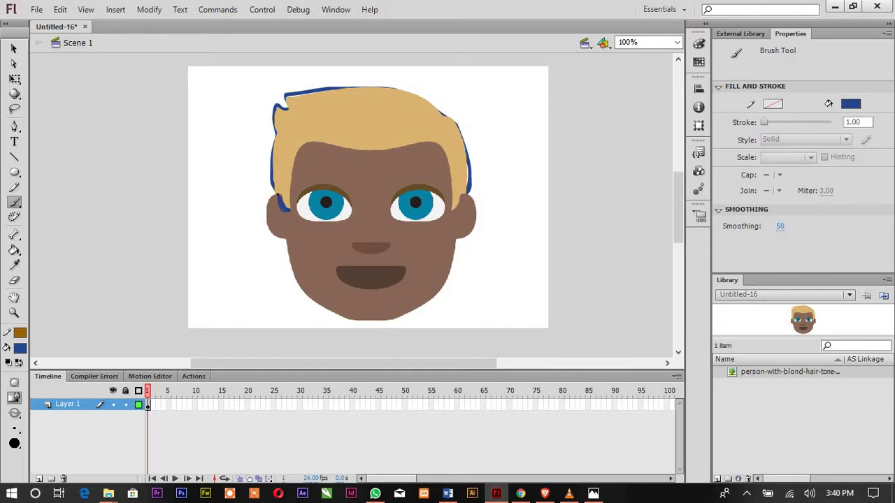
pyautogui.moveTo(279, 195)
pyautogui.mouseDown()
pyautogui.moveTo(266, 199)
pyautogui.moveTo(262, 220)
pyautogui.moveTo(283, 240)
pyautogui.moveTo(313, 308)
pyautogui.moveTo(365, 322)
pyautogui.moveTo(397, 318)
pyautogui.moveTo(444, 282)
pyautogui.moveTo(457, 242)
pyautogui.moveTo(476, 221)
pyautogui.moveTo(467, 195)
pyautogui.mouseUp()
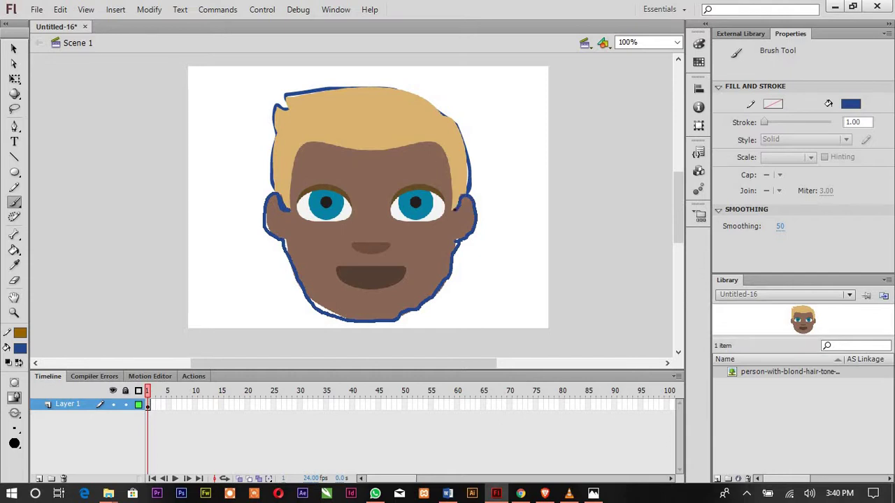
pyautogui.moveTo(441, 214); pyautogui.dragTo(447, 212)
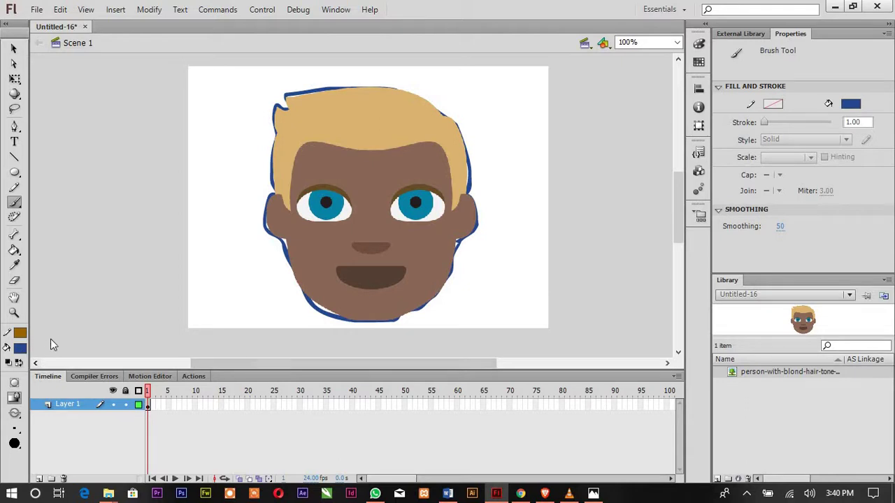
# Sample the eyebrow's dark brown as fill colour and trace the eyes, eyebrows, nose and mouth with the Brush tool
pyautogui.click(19, 348)
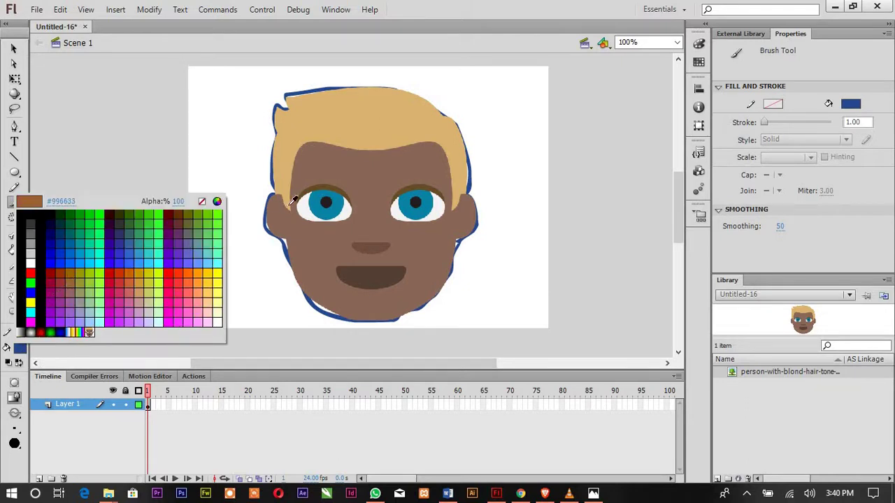
pyautogui.click(326, 188)
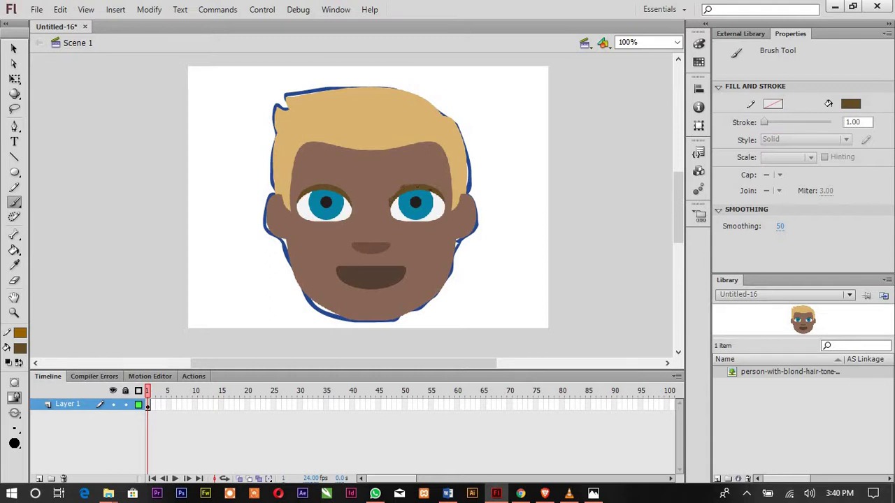
pyautogui.click(15, 173)
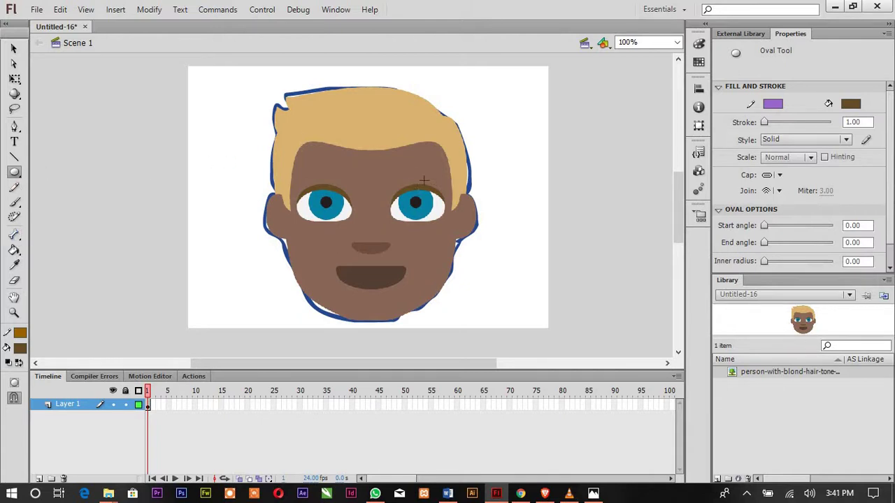
pyautogui.click(14, 202)
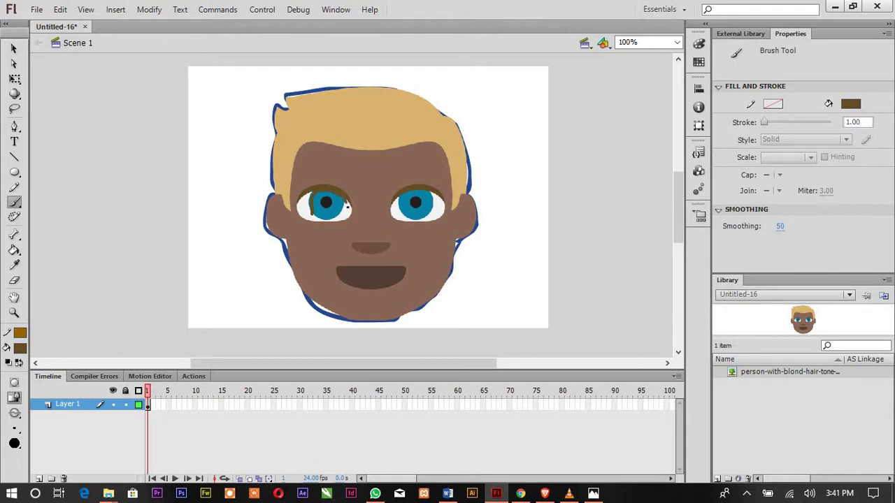
pyautogui.moveTo(348, 207)
pyautogui.mouseDown()
pyautogui.moveTo(312, 212)
pyautogui.moveTo(313, 201)
pyautogui.moveTo(334, 201)
pyautogui.mouseUp()
pyautogui.moveTo(416, 204); pyautogui.dragTo(416, 204)
pyautogui.moveTo(429, 193); pyautogui.dragTo(428, 195)
pyautogui.moveTo(360, 242); pyautogui.dragTo(378, 244)
pyautogui.moveTo(346, 243); pyautogui.dragTo(347, 243)
pyautogui.moveTo(409, 274)
pyautogui.mouseDown()
pyautogui.moveTo(390, 290)
pyautogui.moveTo(337, 271)
pyautogui.mouseUp()
# Delete the reference face image from the stage, keeping the brush tracing
pyautogui.click(13, 48)
pyautogui.click(440, 277)
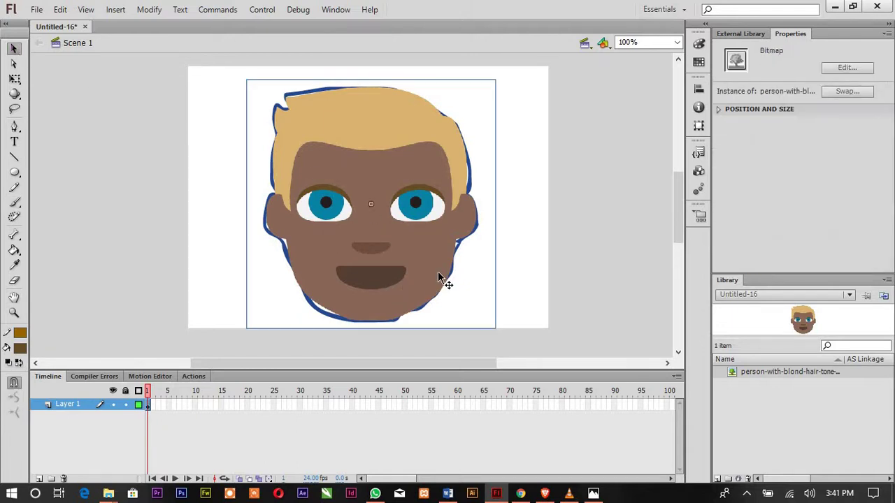
pyautogui.press('Delete')
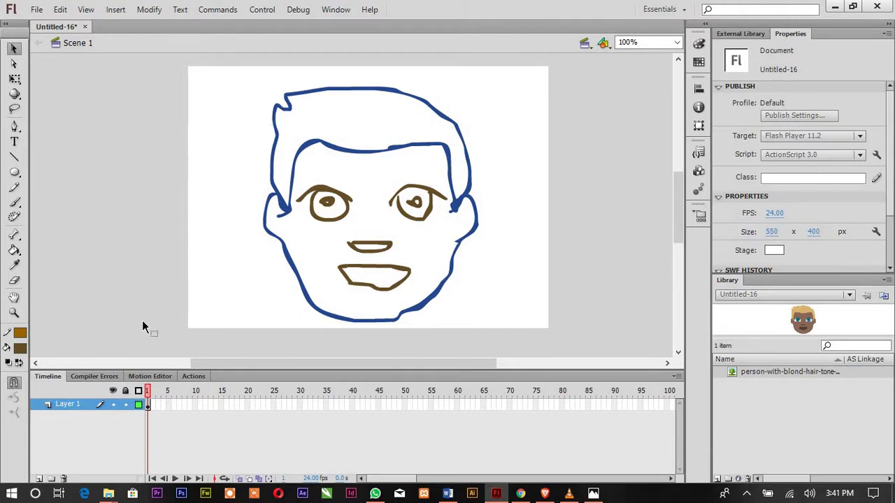
# Rename Layer 1, which holds the traced face, to HEAD
pyautogui.doubleClick(62, 408)
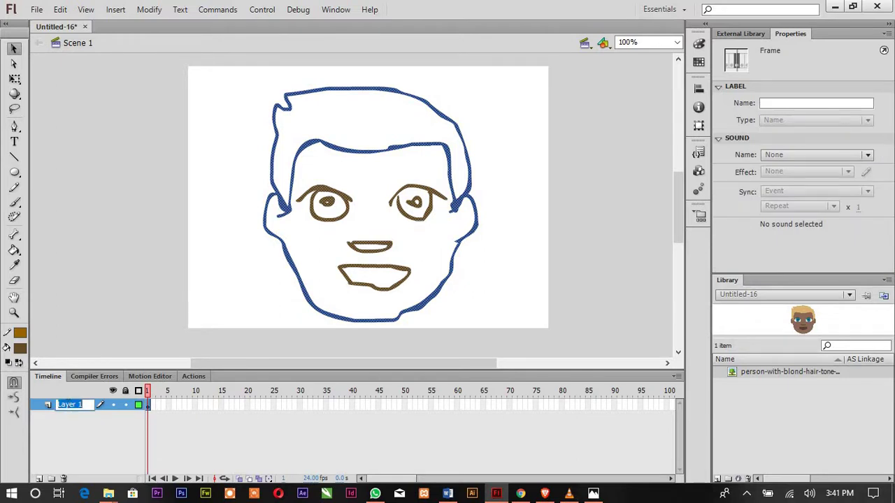
pyautogui.write('HEAD')
pyautogui.click(88, 434)
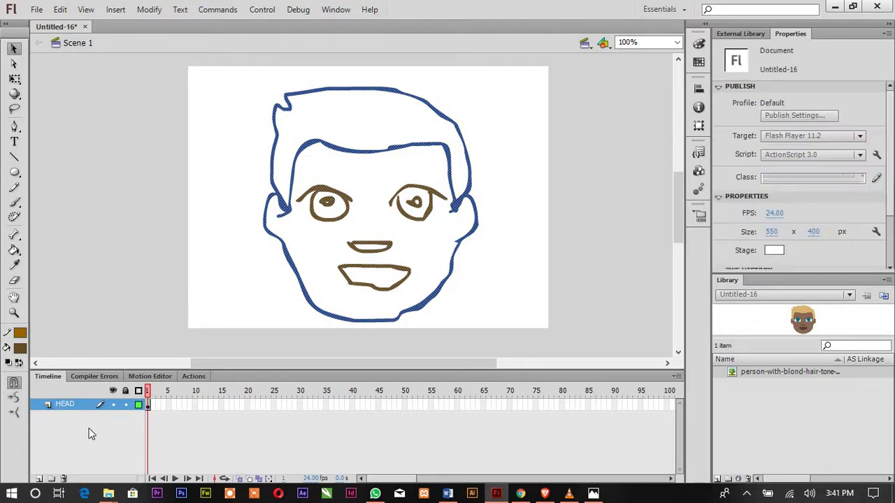
pyautogui.click(40, 479)
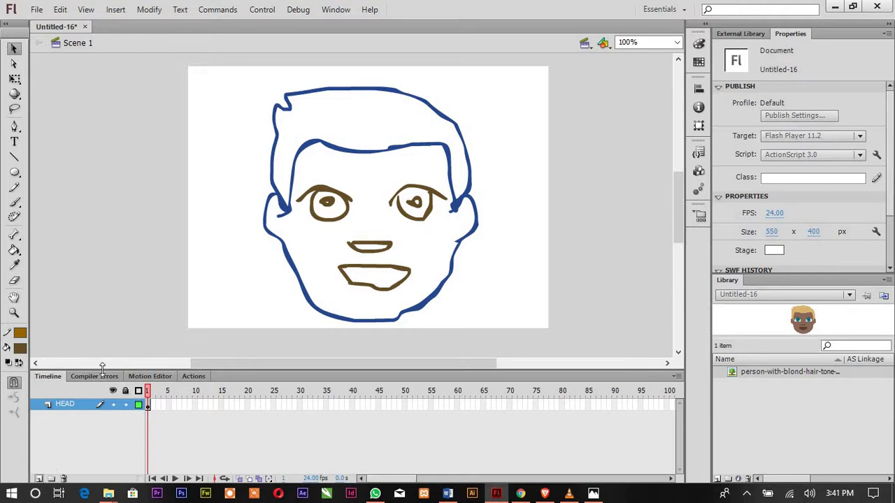
pyautogui.moveTo(240, 90)
pyautogui.mouseDown()
pyautogui.moveTo(468, 330)
pyautogui.moveTo(505, 331)
pyautogui.mouseUp()
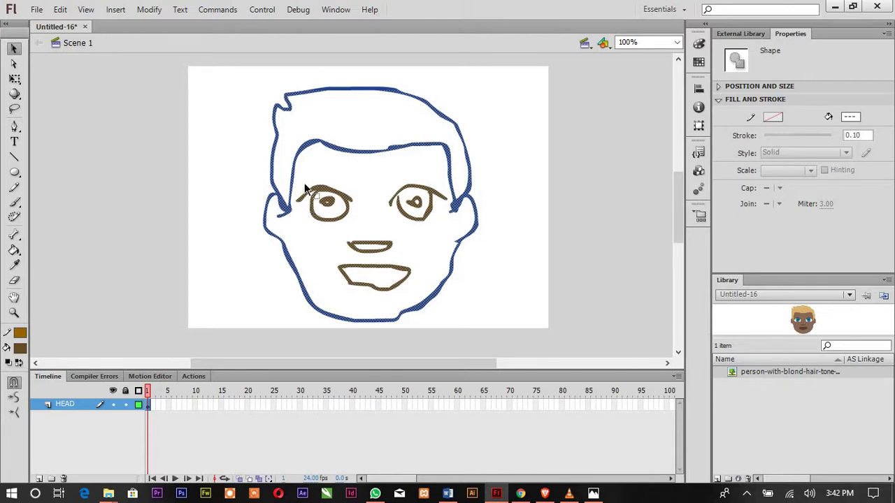
pyautogui.keyDown('shift'); pyautogui.click(304, 290); pyautogui.keyUp('shift')
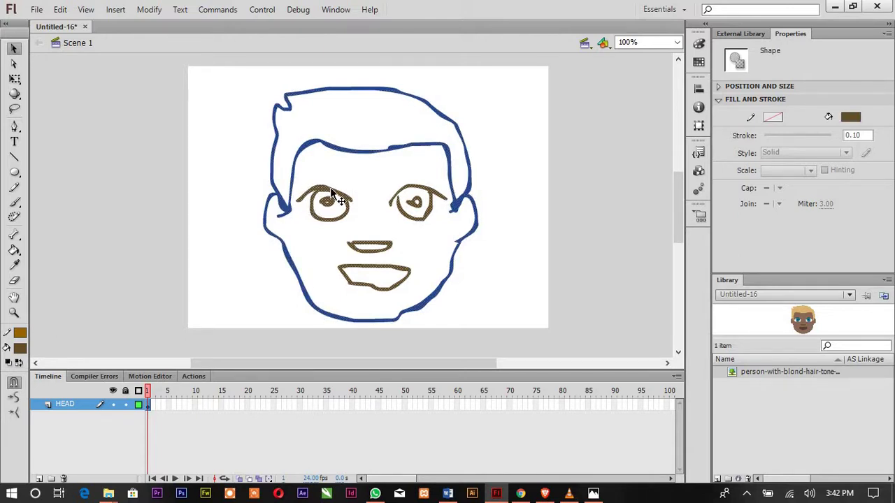
pyautogui.hotkey('ctrl', 'a')
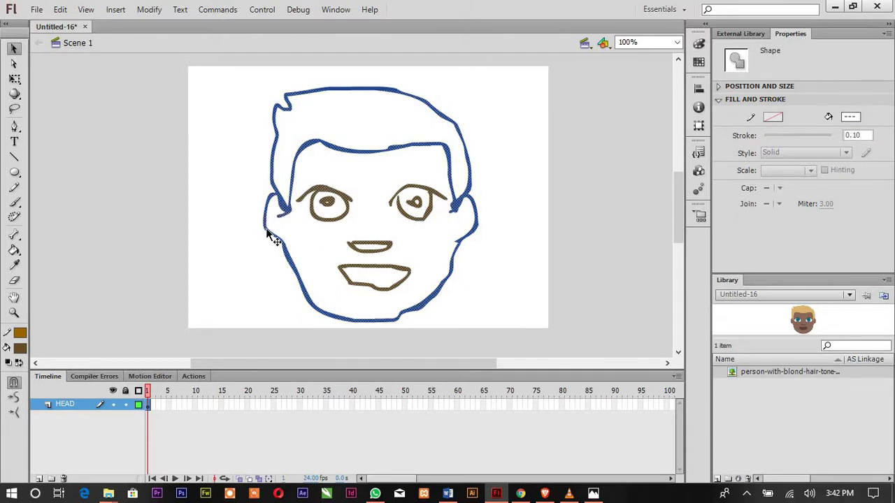
# Delete the short blue outline pieces that join the tops of both ears to the hair, isolating the hair outline
pyautogui.keyDown('shift'); pyautogui.click(265, 229); pyautogui.keyUp('shift')
pyautogui.keyDown('shift'); pyautogui.click(271, 162); pyautogui.keyUp('shift')
pyautogui.keyDown('shift'); pyautogui.click(272, 198); pyautogui.keyUp('shift')
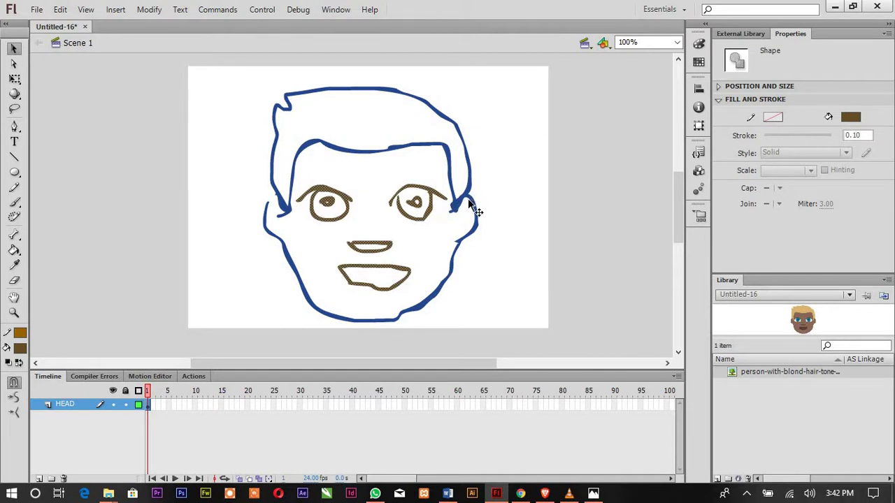
pyautogui.moveTo(472, 200); pyautogui.dragTo(476, 195)
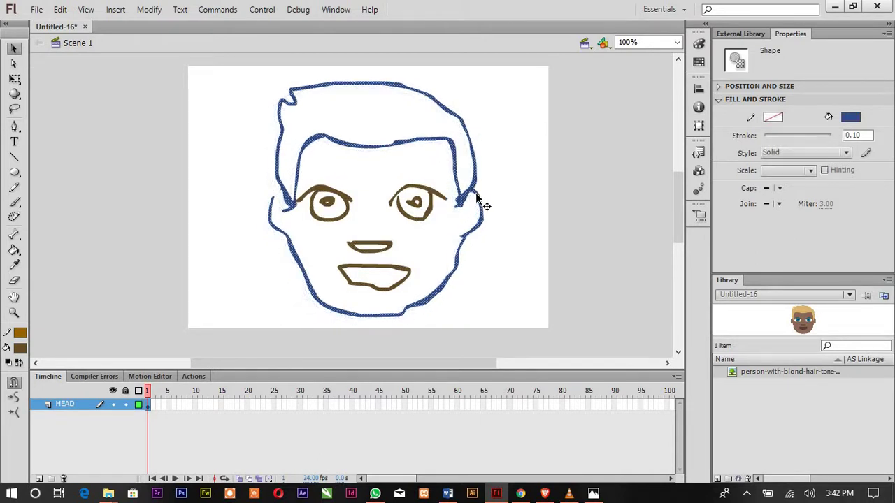
pyautogui.hotkey('ctrl', 'z')
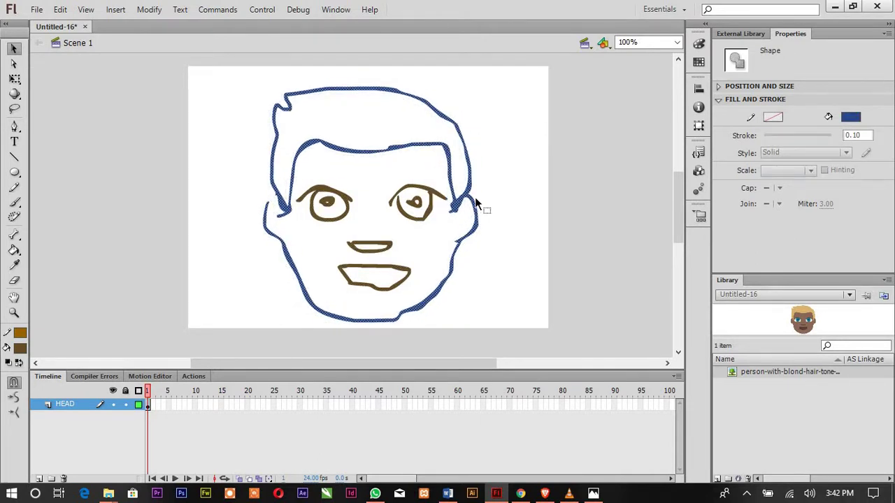
pyautogui.click(480, 198)
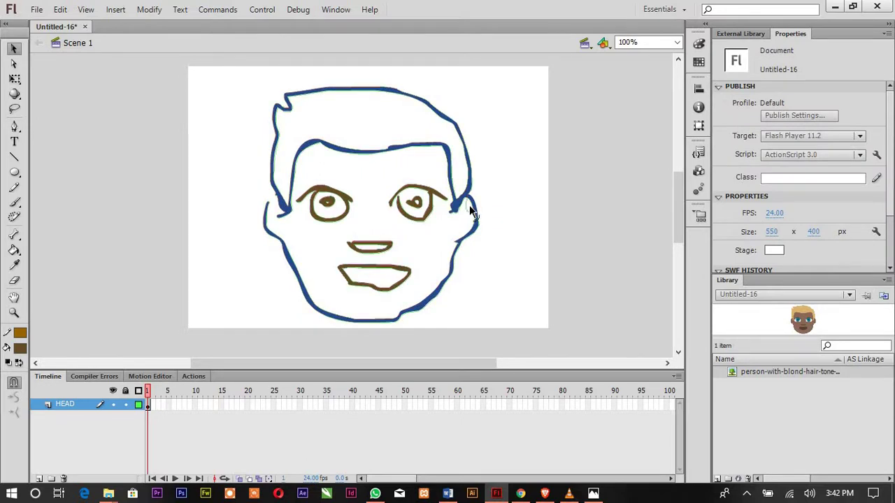
# Recolour the hair outline black and fill the hair area with black using the Paint Bucket tool
pyautogui.click(273, 153)
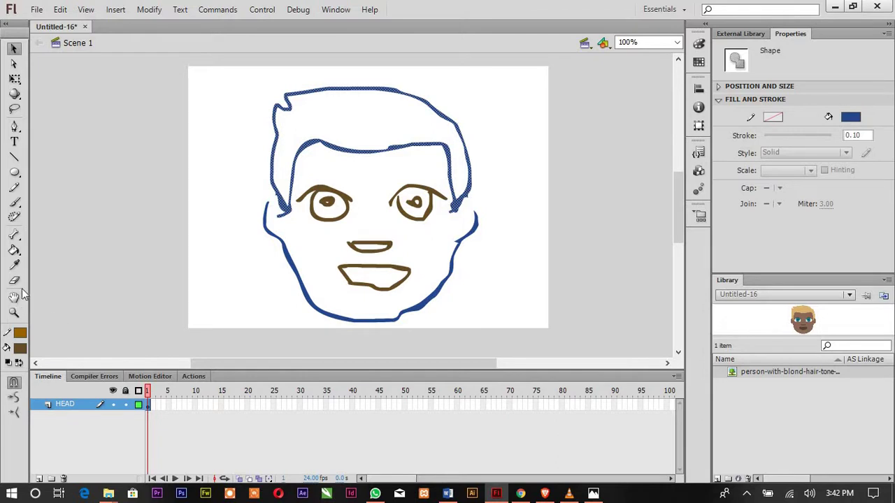
pyautogui.click(14, 250)
pyautogui.click(315, 111)
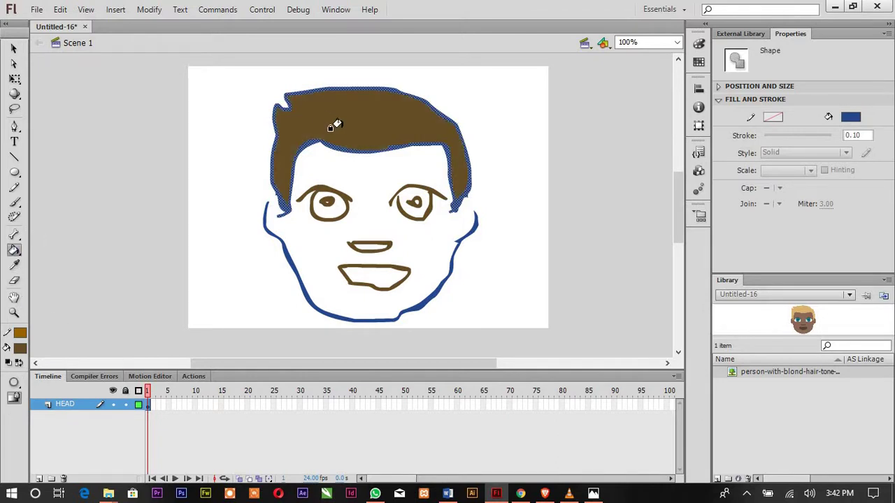
pyautogui.click(21, 351)
pyautogui.click(20, 327)
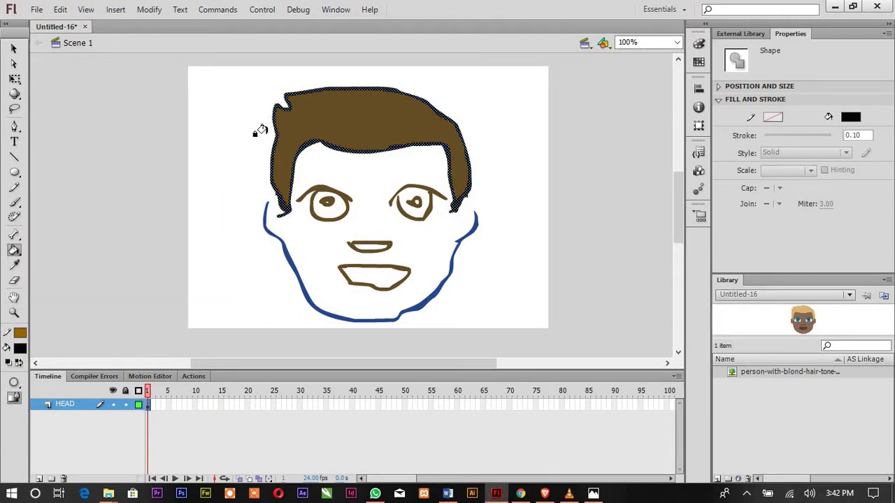
pyautogui.click(297, 127)
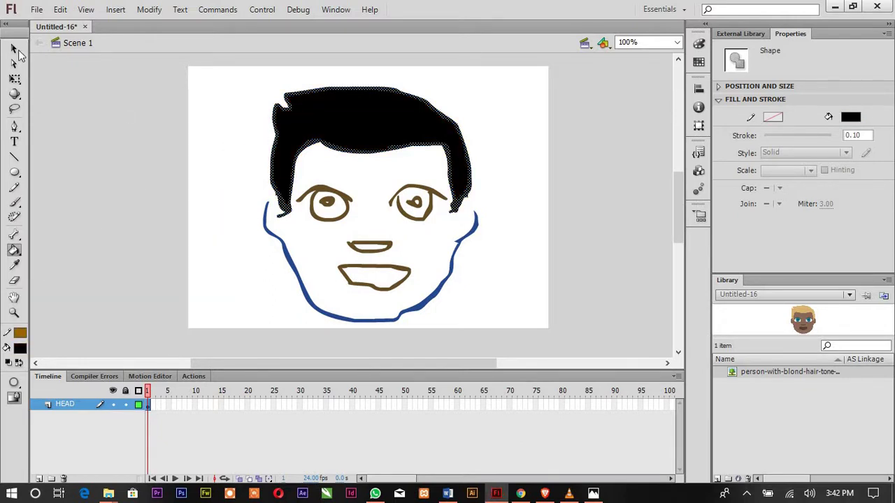
pyautogui.click(13, 48)
pyautogui.click(98, 165)
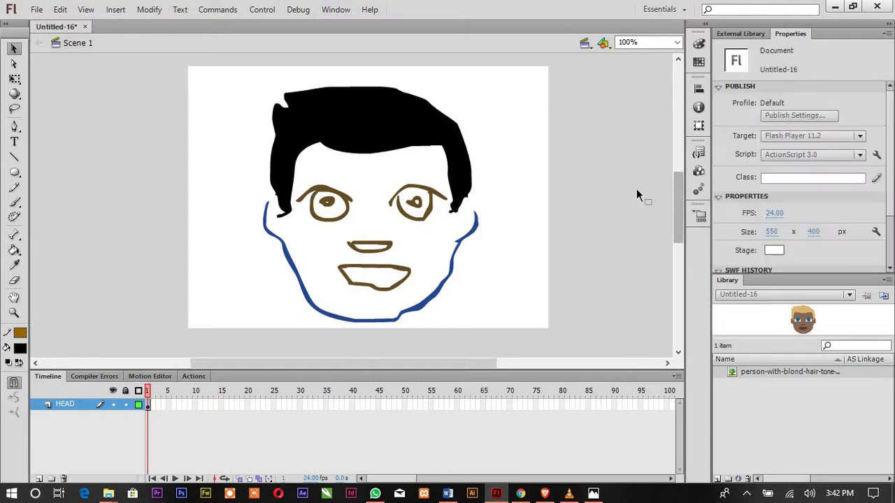
# Scale the whole face drawing down slightly with Free Transform and move it up to leave free space below the chin
pyautogui.scroll(-1, 675, 199)
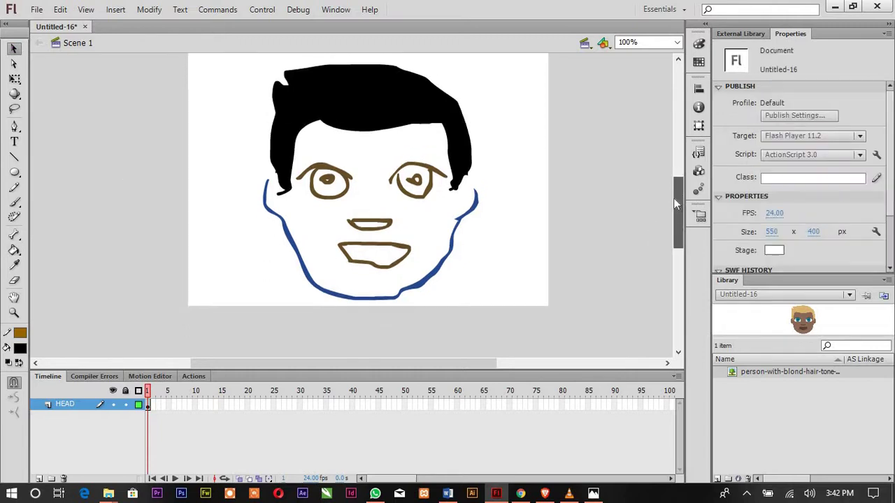
pyautogui.moveTo(531, 357)
pyautogui.mouseDown()
pyautogui.moveTo(203, 73)
pyautogui.moveTo(309, 224)
pyautogui.moveTo(511, 333)
pyautogui.mouseUp()
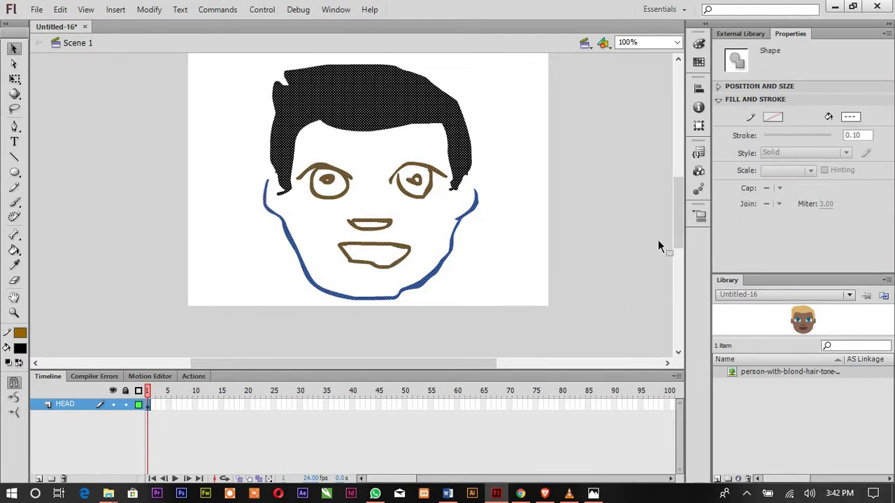
pyautogui.scroll(2, 674, 215)
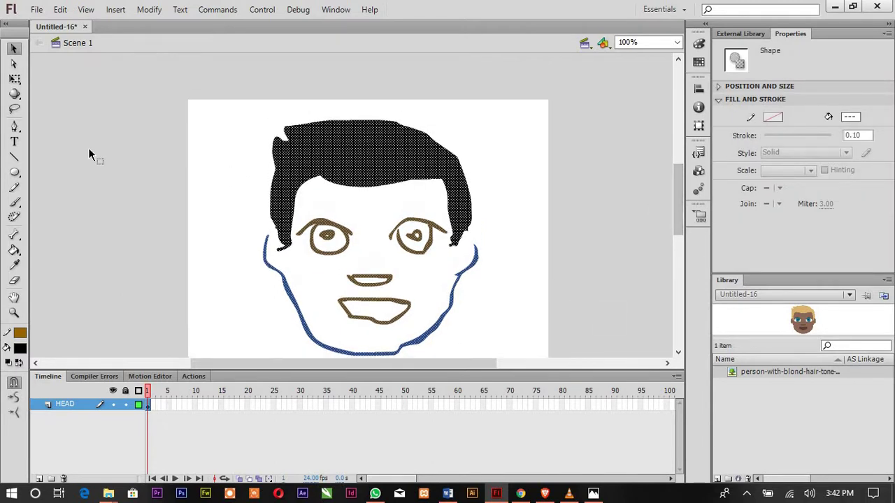
pyautogui.press('q')
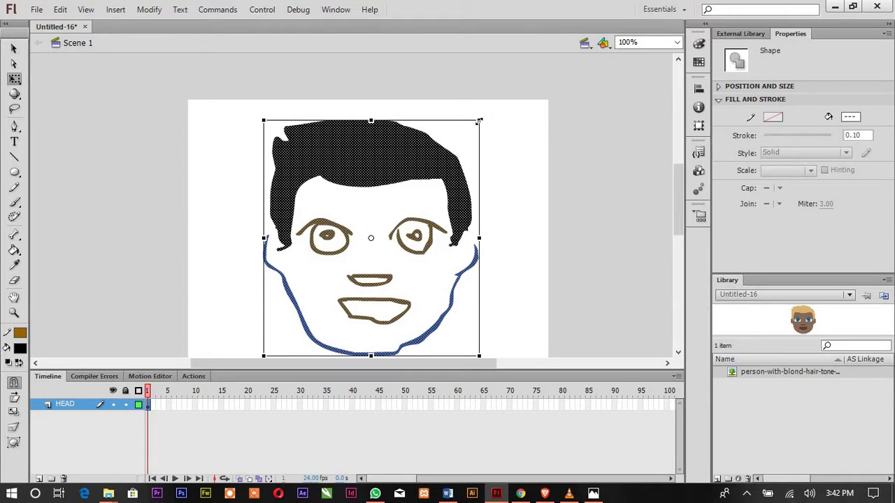
pyautogui.moveTo(478, 120); pyautogui.dragTo(438, 166)
pyautogui.moveTo(375, 182); pyautogui.dragTo(394, 144)
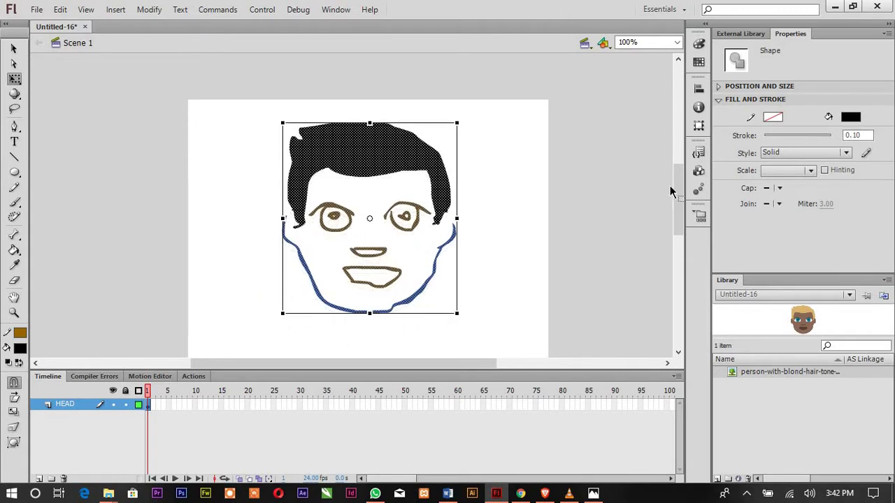
pyautogui.scroll(-2, 678, 195)
pyautogui.click(587, 212)
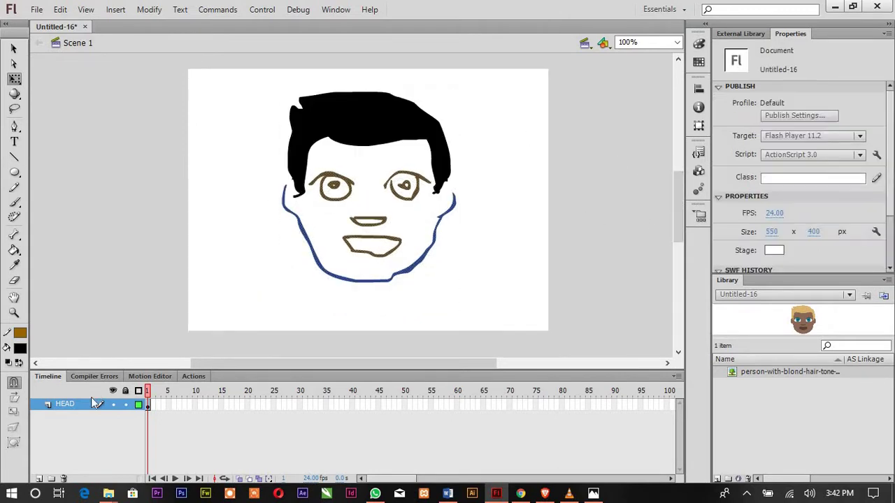
# Add a new layer above HEAD and name it button
pyautogui.click(39, 479)
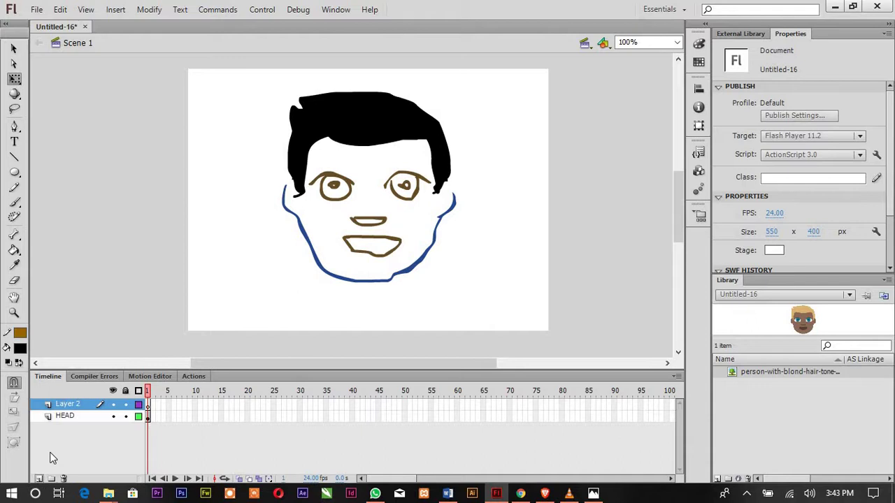
pyautogui.doubleClick(67, 404)
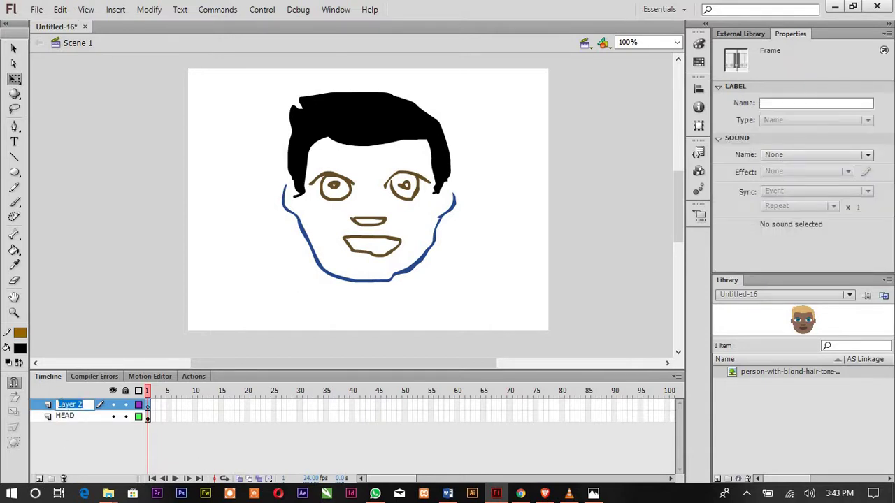
pyautogui.write('button')
pyautogui.click(95, 436)
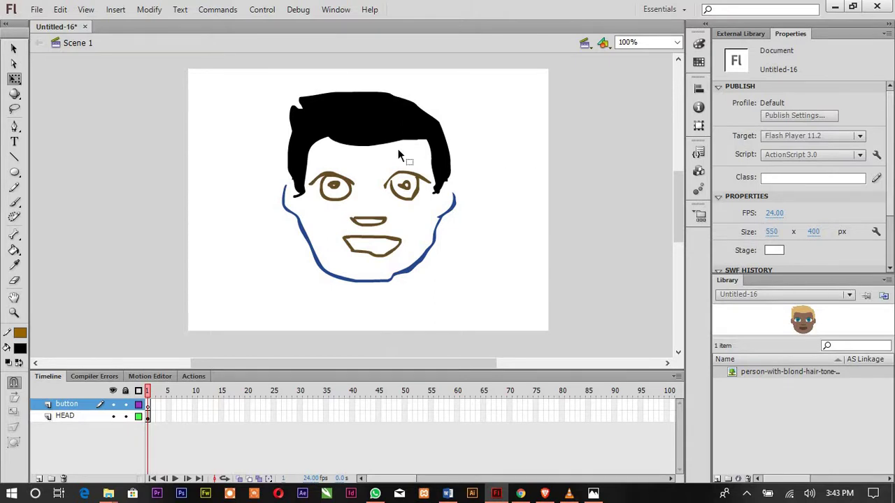
# Open the Buttons common library
pyautogui.click(336, 10)
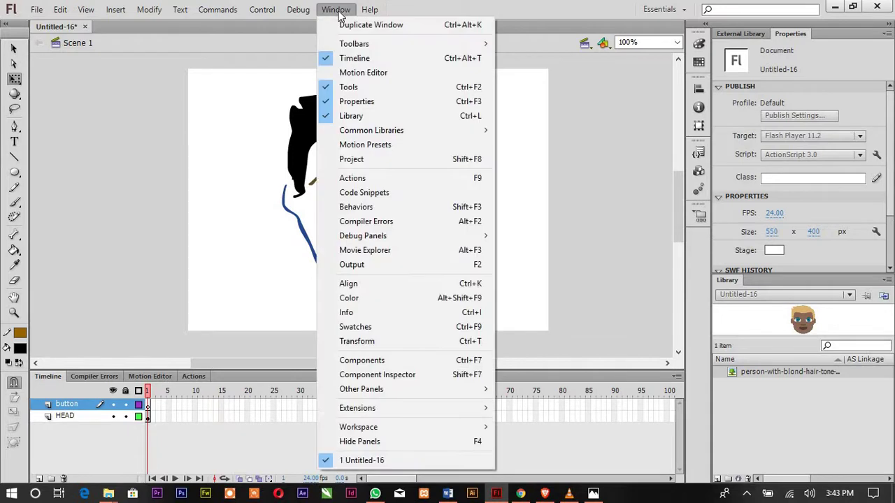
pyautogui.moveTo(381, 131)
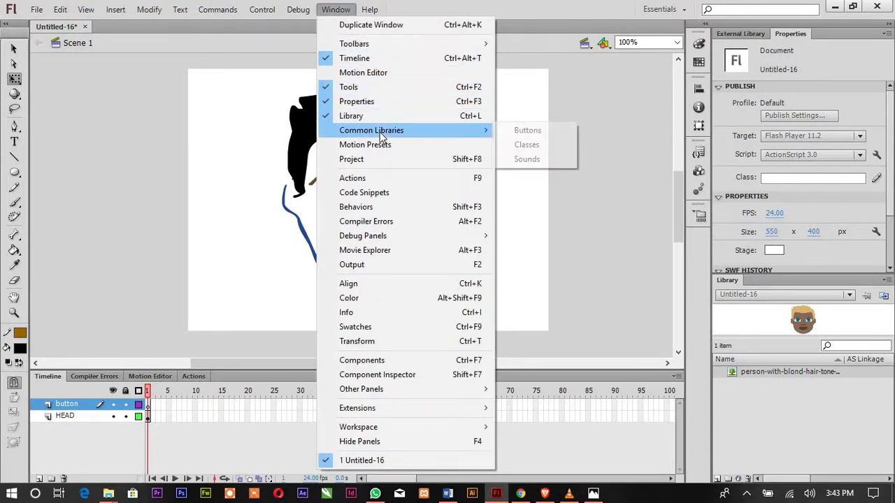
pyautogui.click(526, 131)
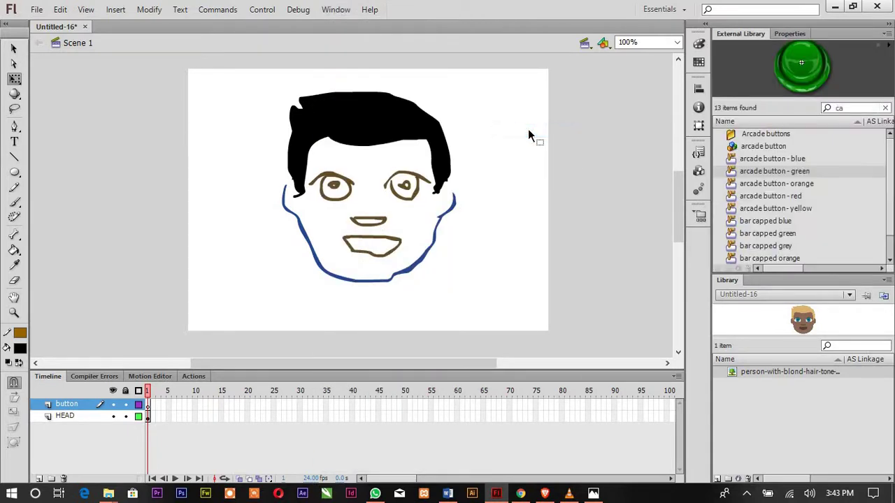
pyautogui.click(335, 9)
pyautogui.moveTo(378, 130)
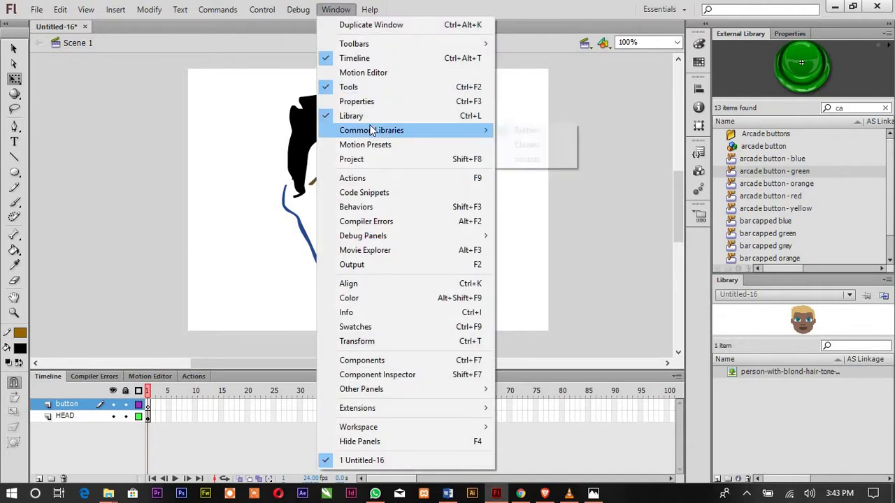
# Place the blue, green and orange arcade buttons in a row along the stage's lower edge on the button layer
pyautogui.click(773, 134)
pyautogui.click(768, 146)
pyautogui.click(764, 159)
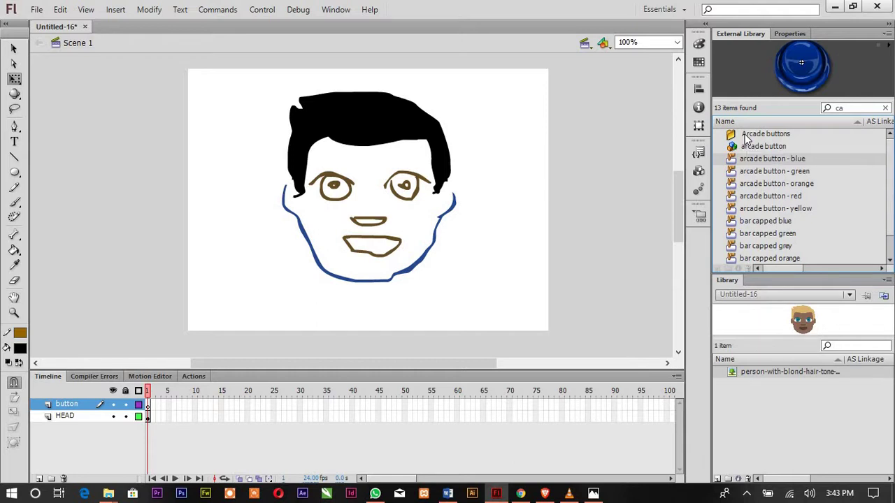
pyautogui.moveTo(622, 187); pyautogui.dragTo(248, 294)
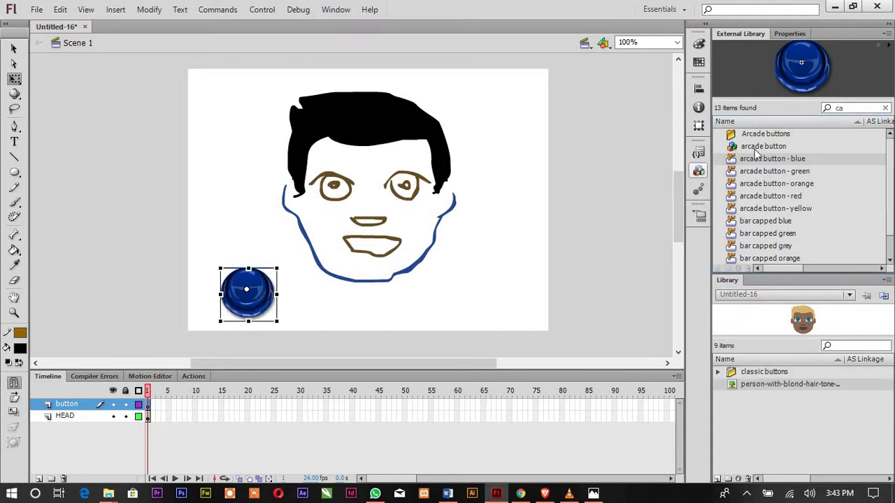
pyautogui.moveTo(772, 174); pyautogui.dragTo(355, 306)
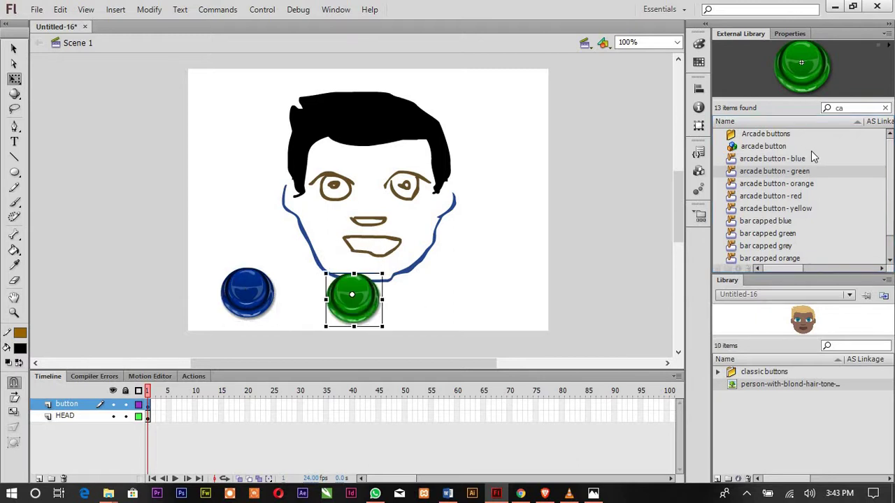
pyautogui.click(779, 184)
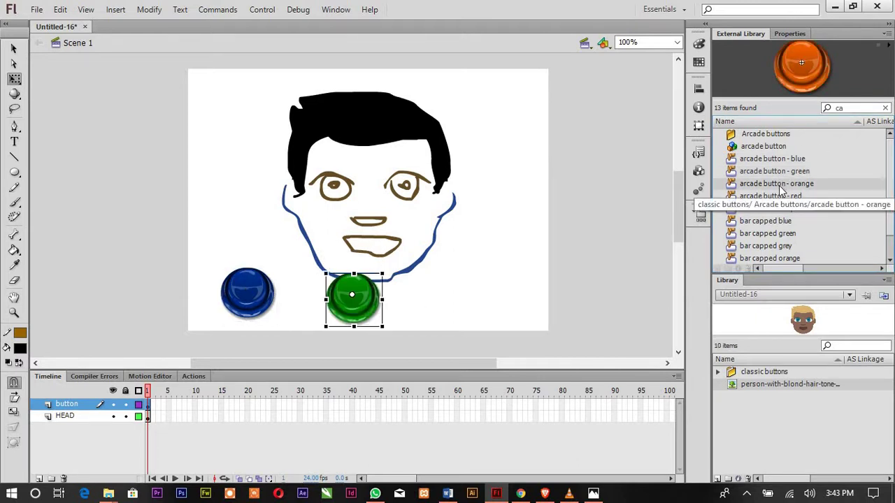
pyautogui.moveTo(777, 186); pyautogui.dragTo(463, 292)
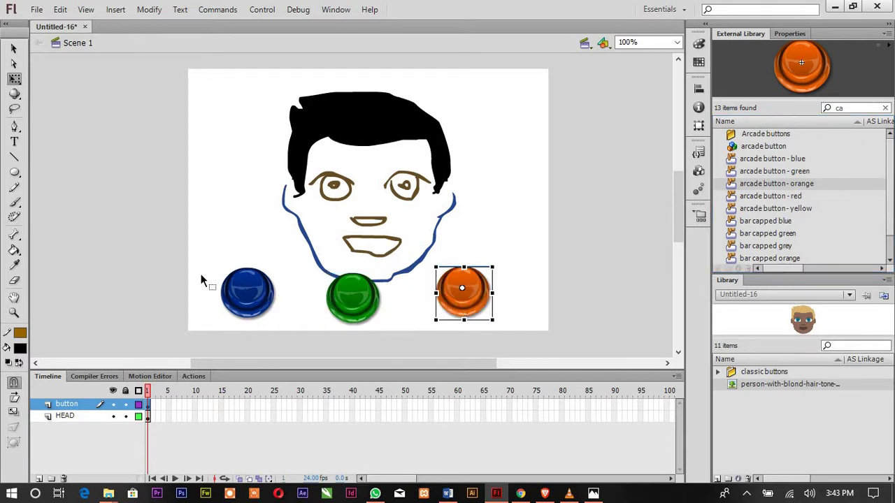
pyautogui.click(239, 148)
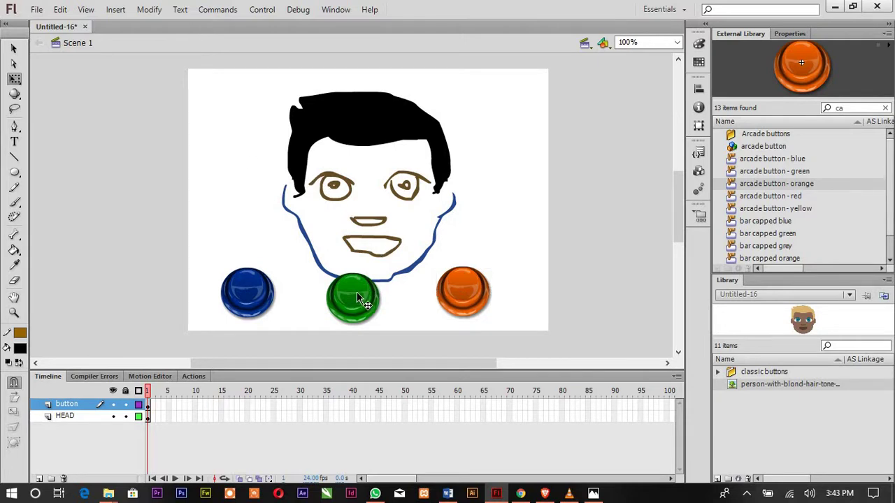
# Nudge the green button slightly right, the blue one slightly up and the orange one slightly up and right
pyautogui.moveTo(356, 291); pyautogui.dragTo(361, 291)
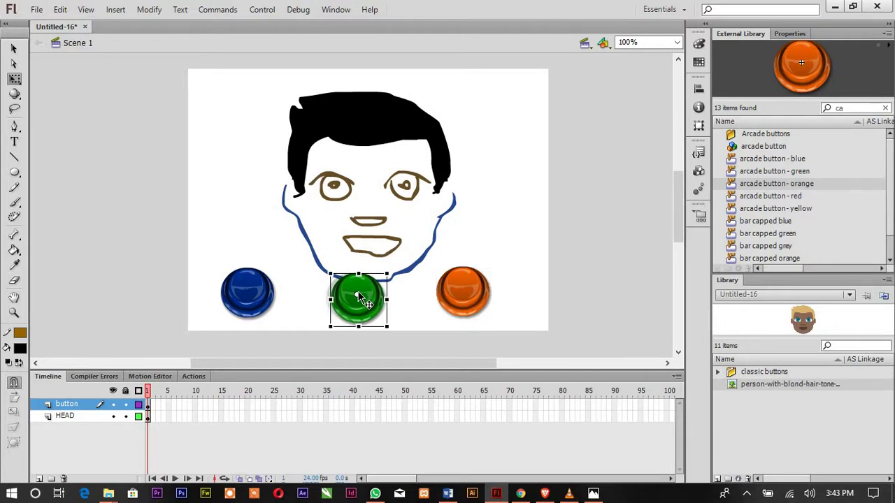
pyautogui.click(506, 251)
pyautogui.moveTo(257, 286); pyautogui.dragTo(257, 279)
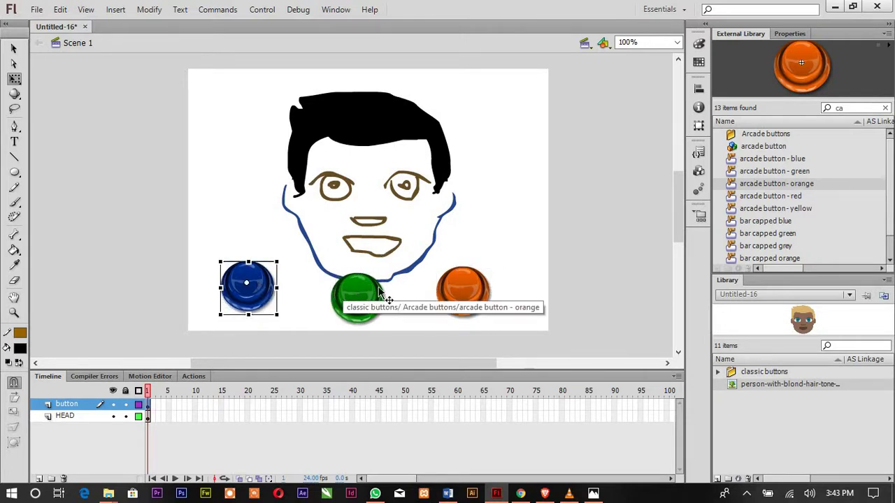
pyautogui.moveTo(459, 286); pyautogui.dragTo(463, 281)
pyautogui.click(570, 240)
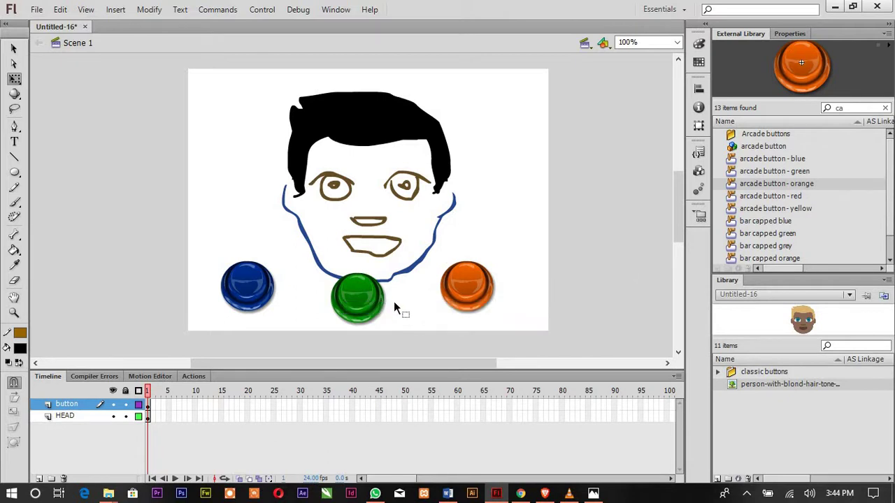
# Test the movie to preview the face and the three arcade buttons, and close the preview
pyautogui.hotkey('ctrl', 'Return')
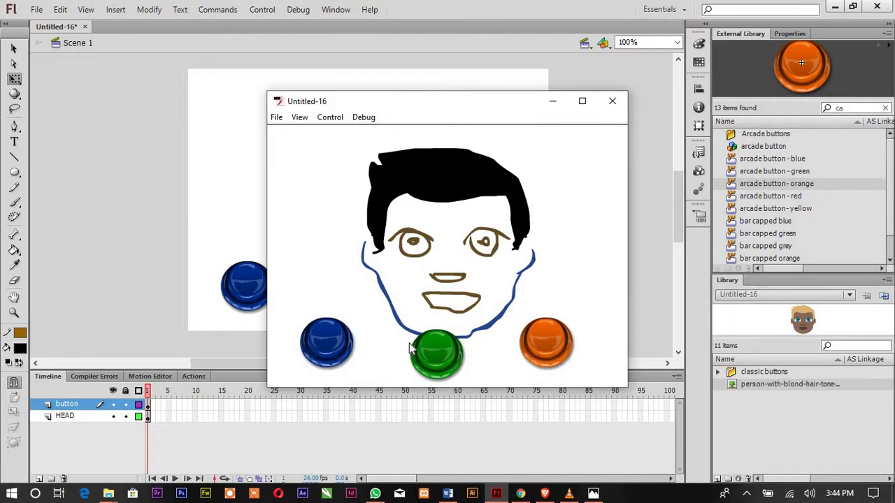
pyautogui.click(612, 101)
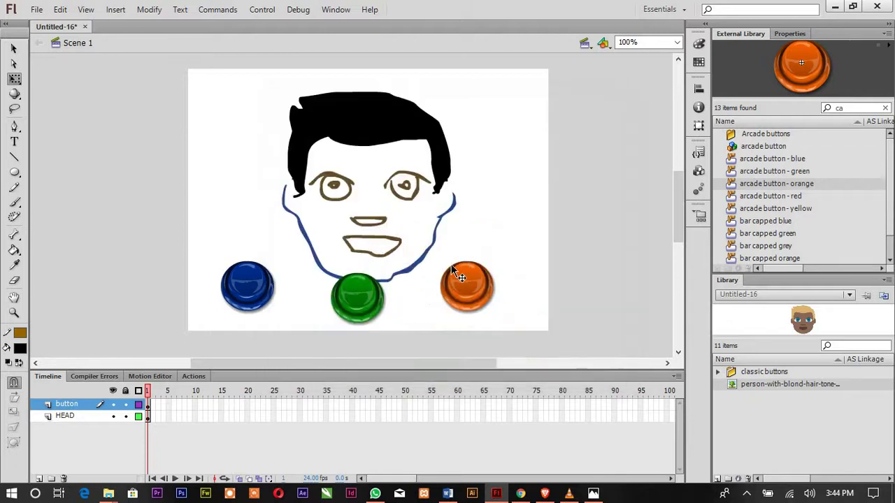
pyautogui.click(245, 295)
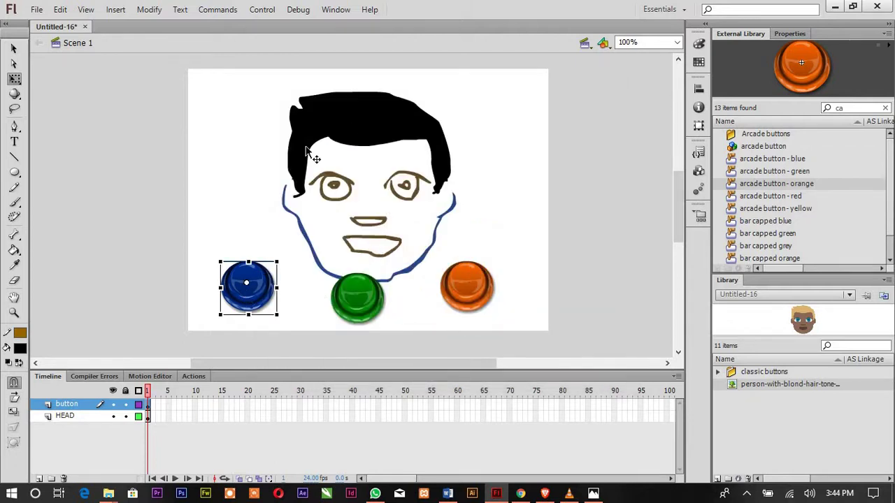
pyautogui.click(354, 293)
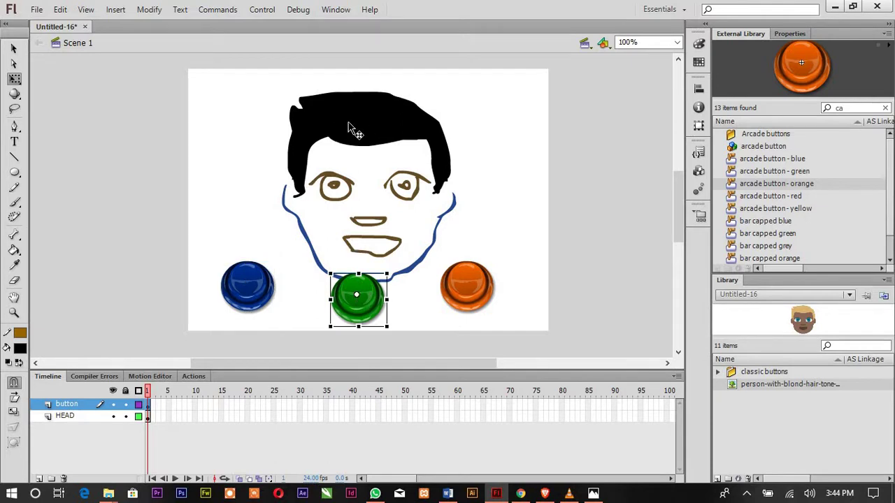
pyautogui.click(470, 282)
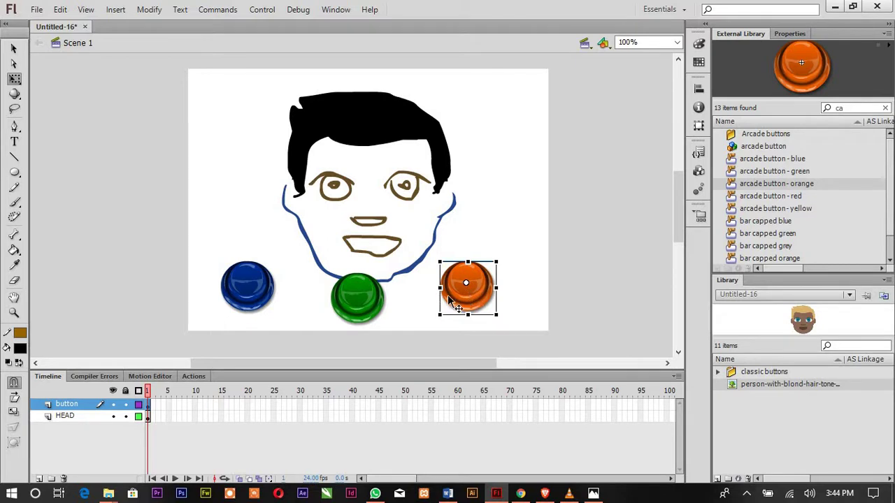
pyautogui.click(363, 129)
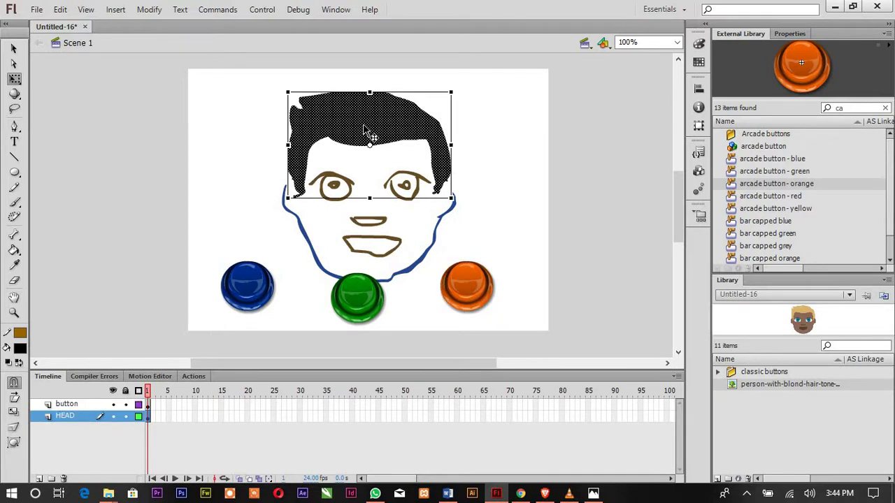
pyautogui.click(573, 221)
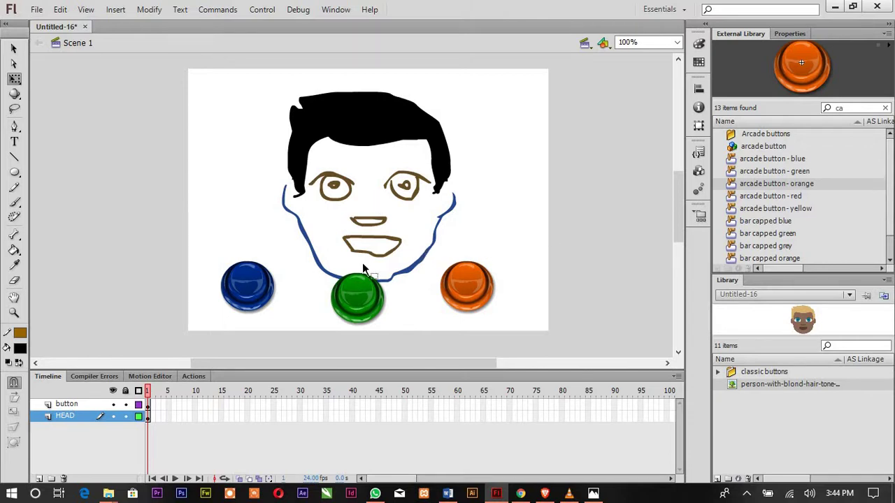
# Nudge the green arcade button slightly to the right and deselect it
pyautogui.moveTo(356, 288); pyautogui.dragTo(363, 289)
pyautogui.click(478, 237)
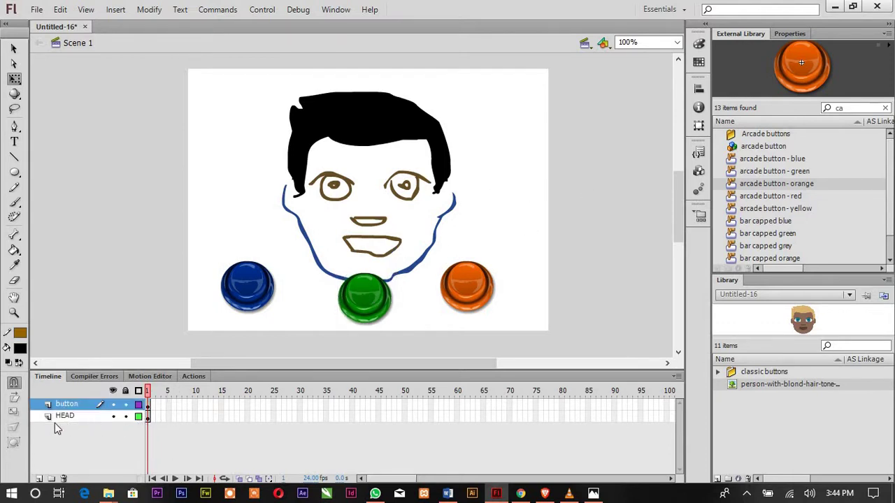
# Copy frame 1 of the HEAD layer and paste it into frames 2 and 3 of the same layer
pyautogui.click(152, 403)
pyautogui.click(72, 416)
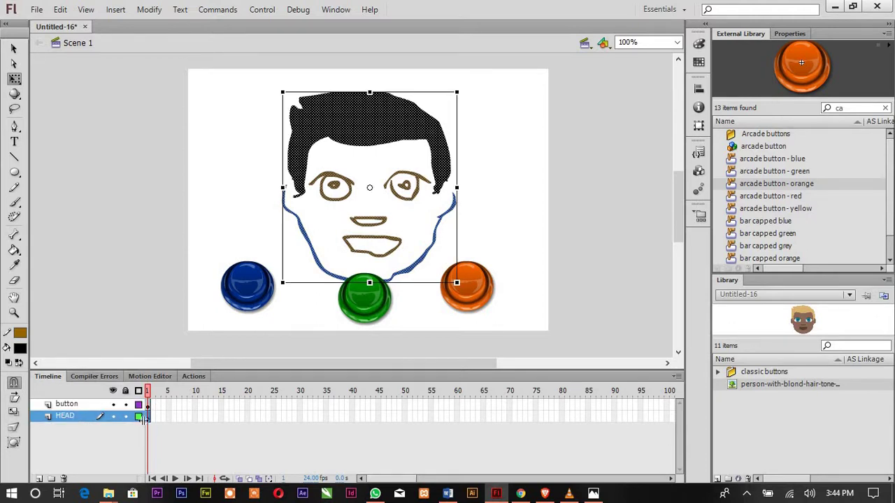
pyautogui.click(94, 427)
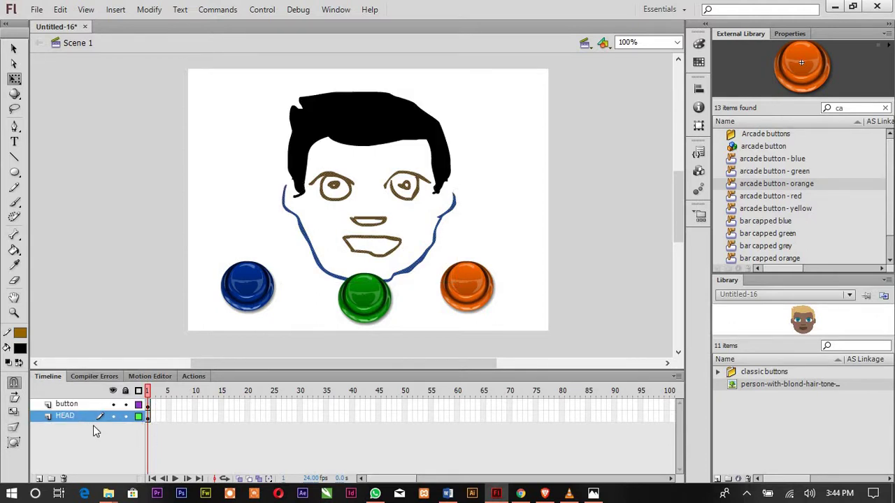
pyautogui.click(146, 416)
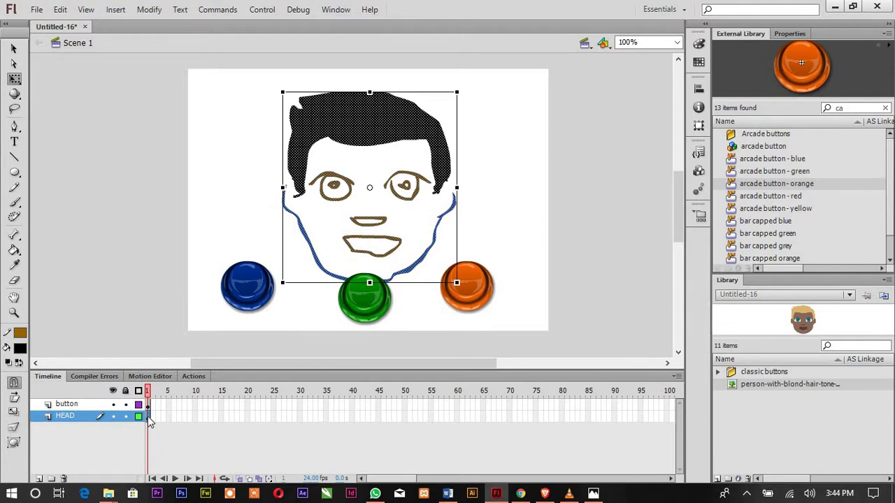
pyautogui.rightClick(146, 416)
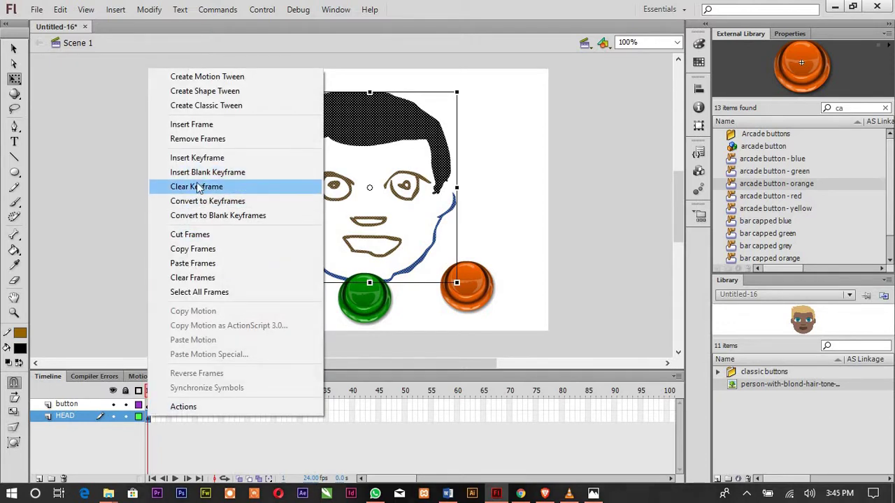
pyautogui.click(195, 251)
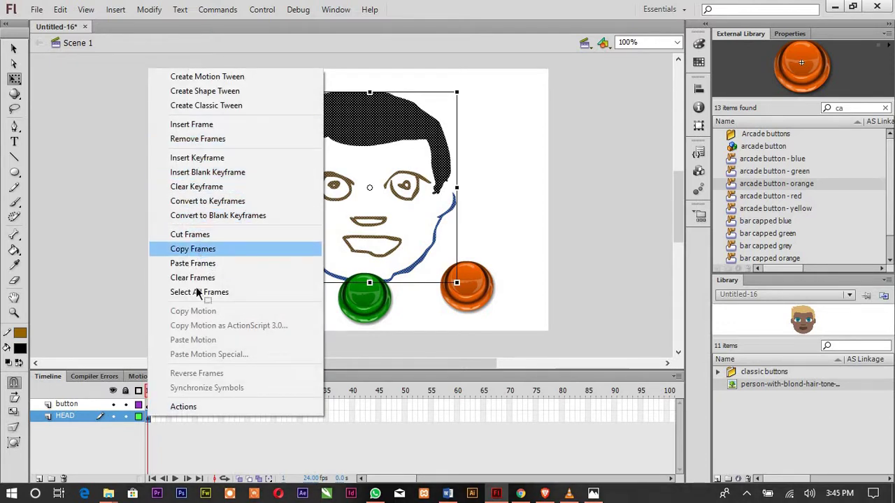
pyautogui.rightClick(151, 418)
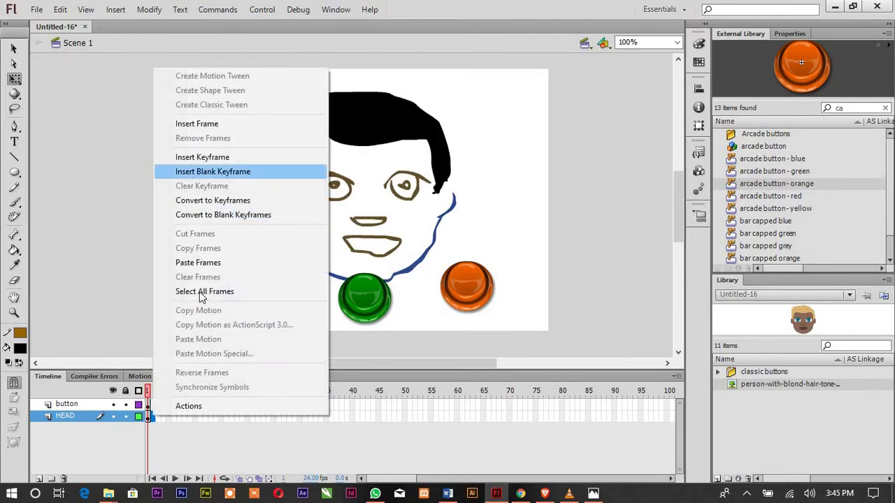
pyautogui.click(198, 262)
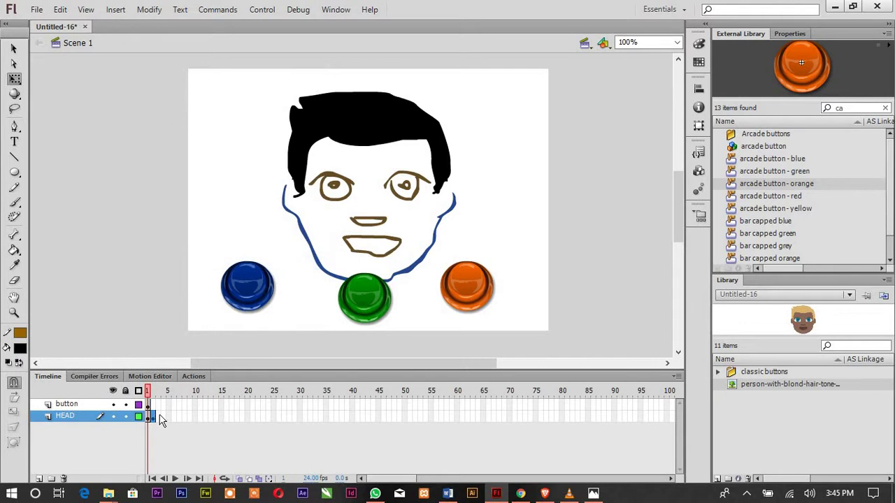
pyautogui.rightClick(158, 417)
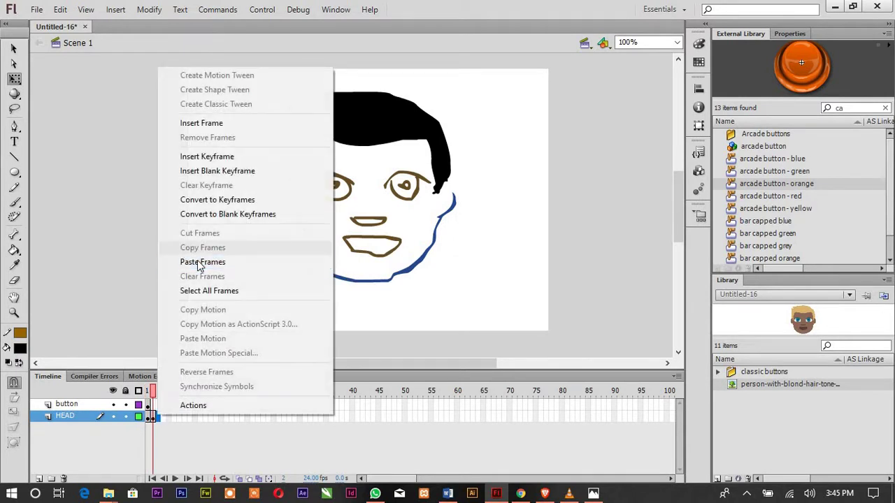
pyautogui.click(198, 262)
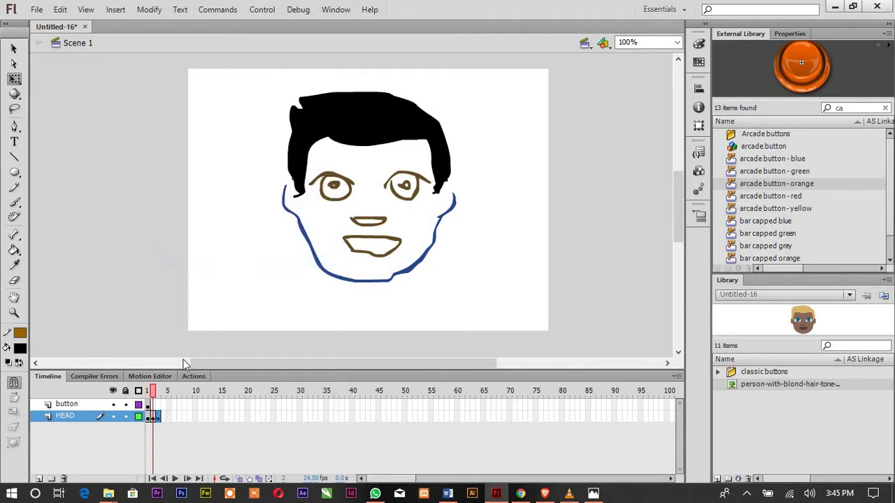
# Extend the button layer to frame 3 so the three arcade buttons span all the HEAD keyframes
pyautogui.click(142, 393)
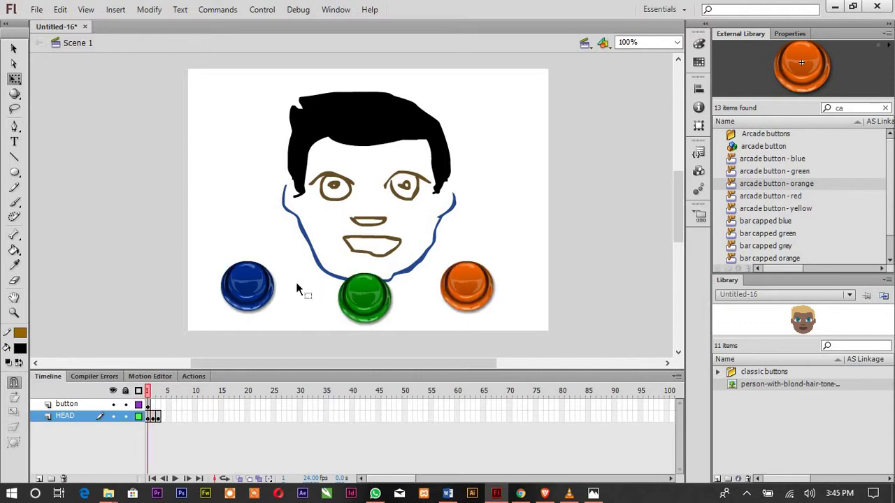
pyautogui.click(160, 405)
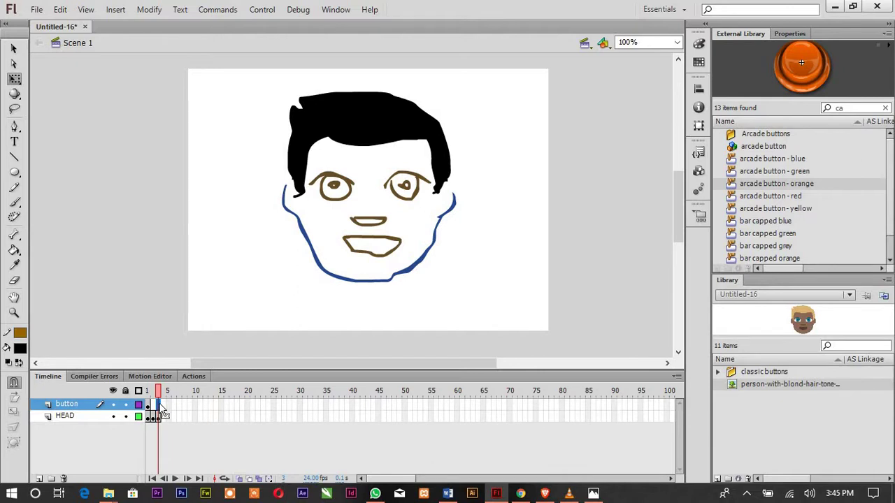
pyautogui.press('F5')
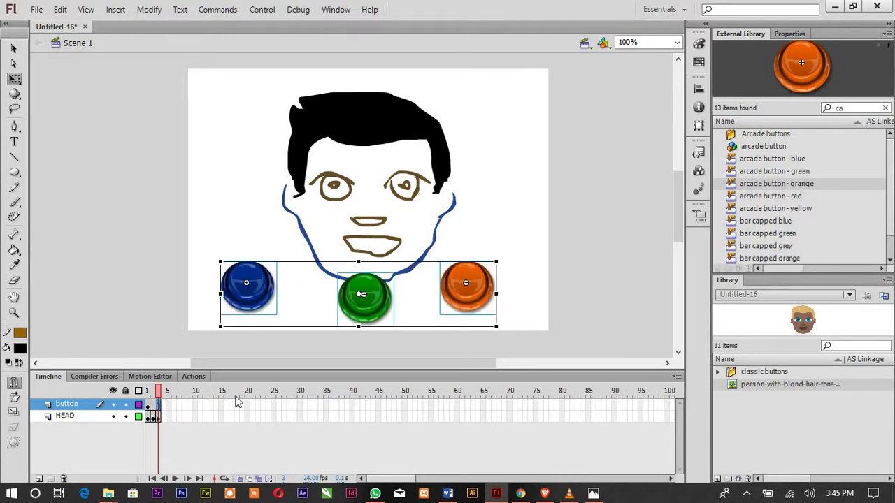
pyautogui.click(180, 444)
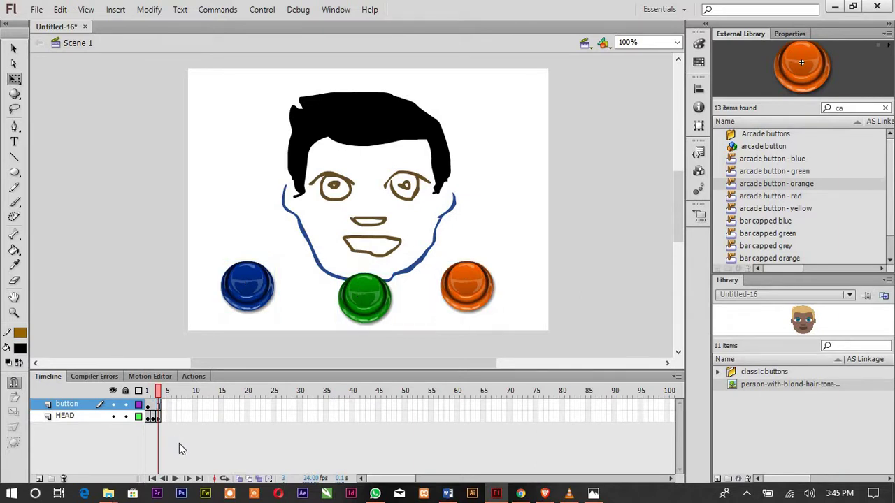
# Add a new layer above the button layer, test the movie and close the preview
pyautogui.click(39, 479)
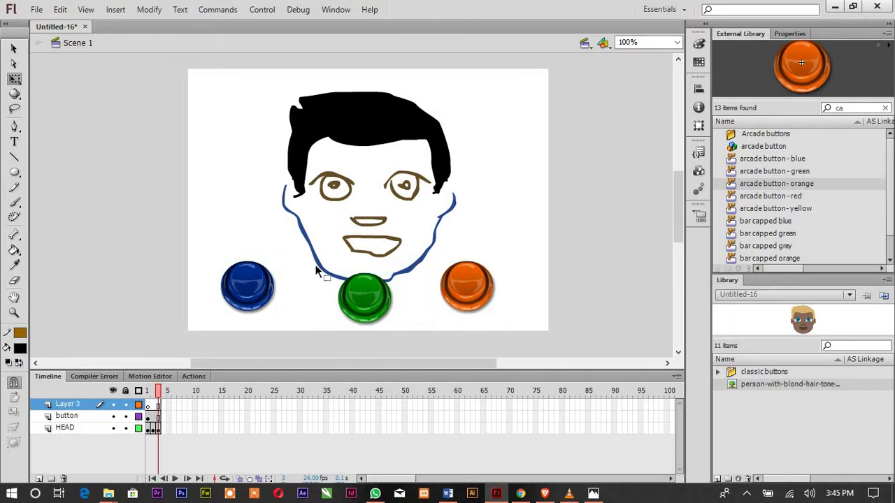
pyautogui.hotkey('ctrl', 'Return')
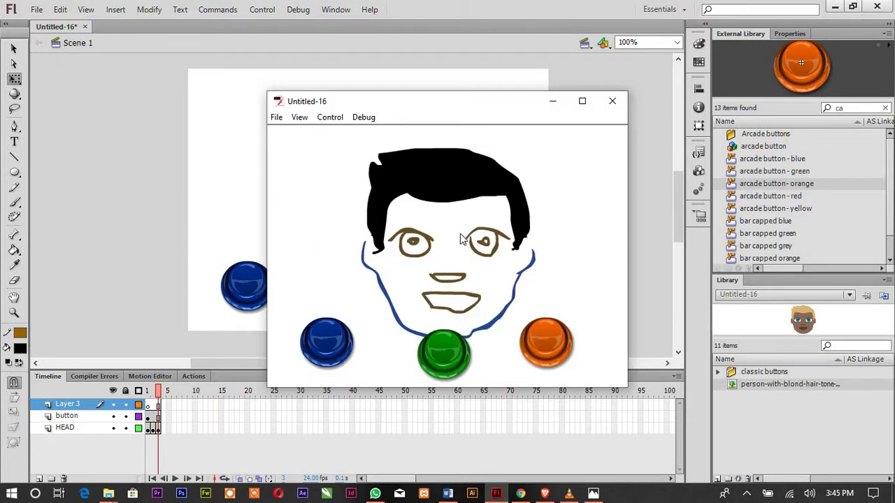
pyautogui.click(612, 101)
# Recolour the hair in frame 1 of HEAD with the dark blue #002B82 sampled from the blue arcade button
pyautogui.click(149, 429)
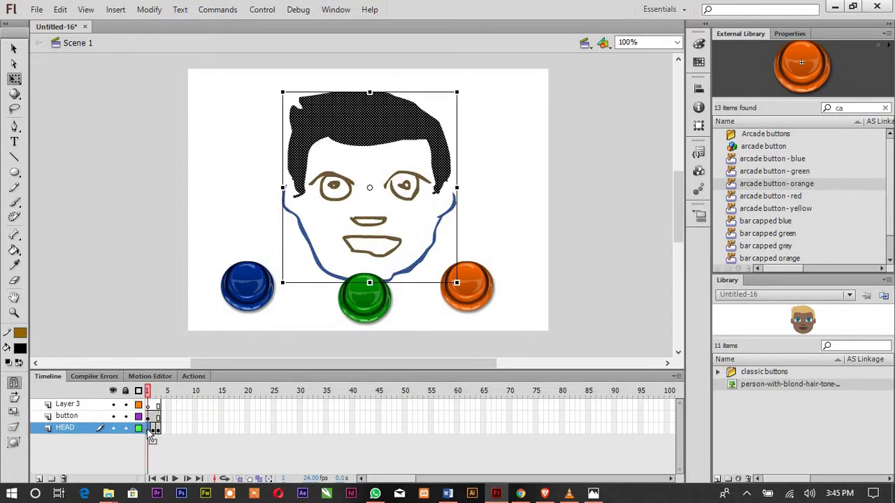
pyautogui.click(219, 197)
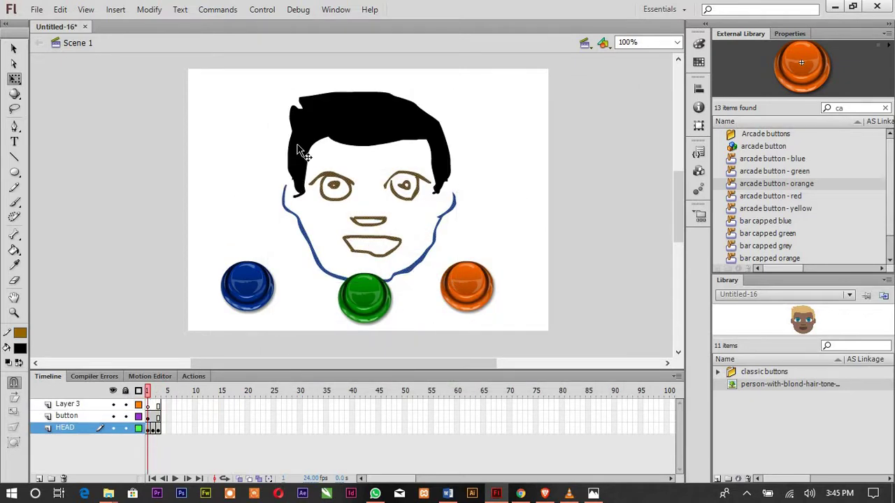
pyautogui.click(151, 430)
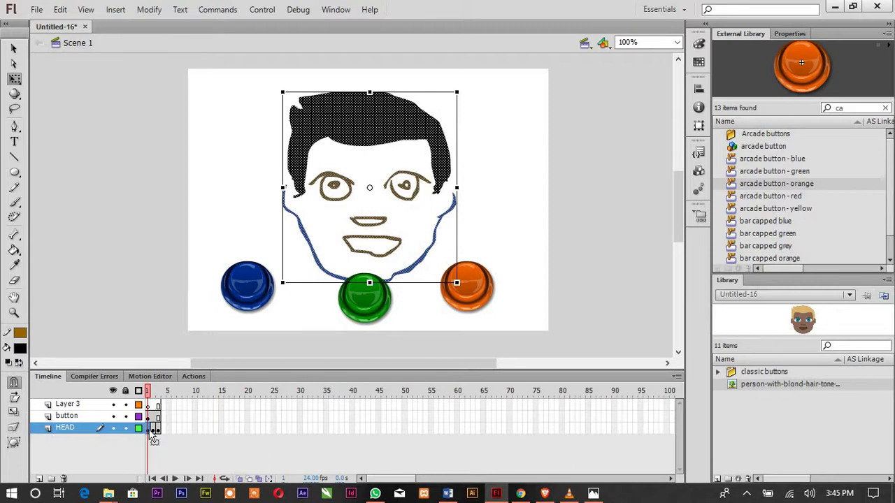
pyautogui.press('Escape')
pyautogui.click(349, 111)
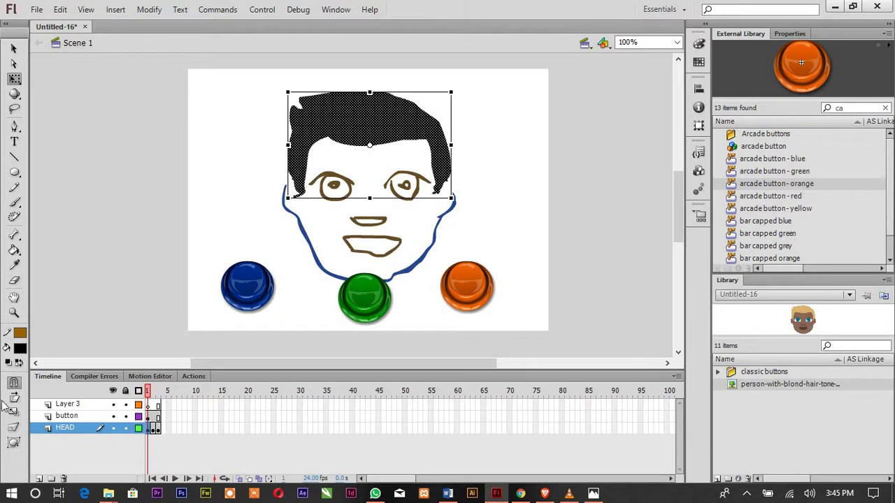
pyautogui.click(20, 350)
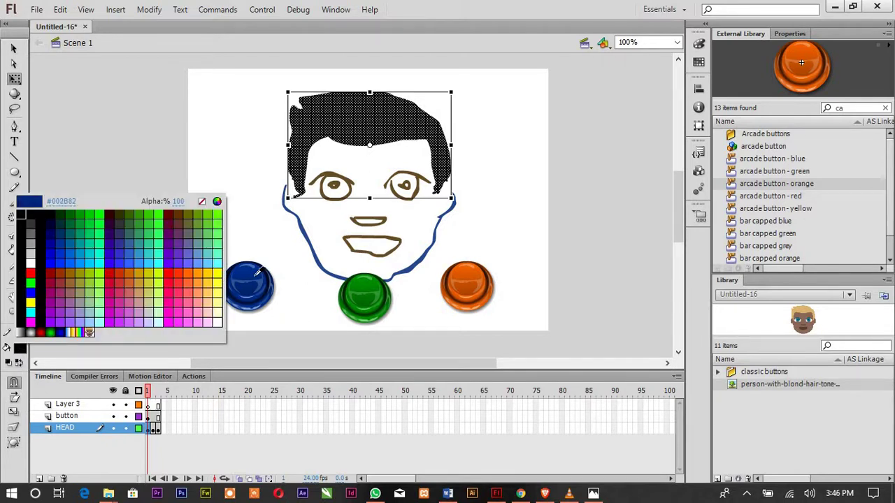
pyautogui.click(258, 273)
pyautogui.click(585, 208)
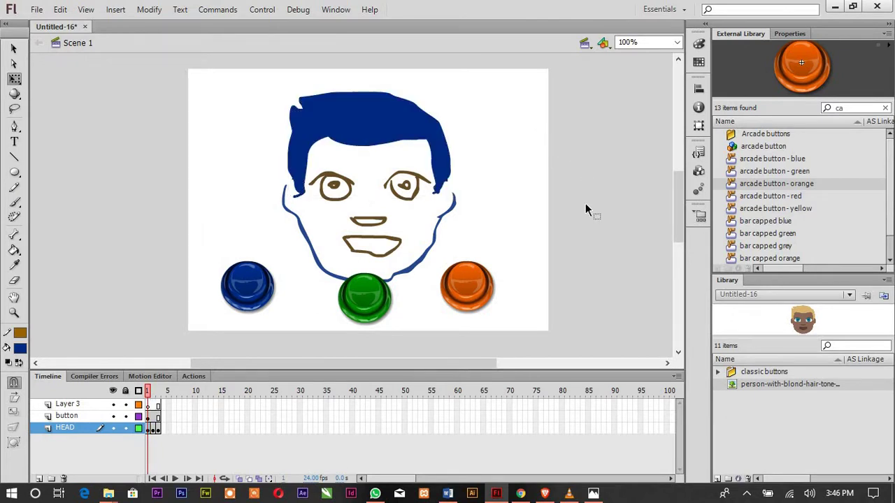
# Recolour the hair in frame 2 of HEAD with the green #007F00 sampled from the green arcade button
pyautogui.click(152, 429)
pyautogui.click(482, 134)
pyautogui.click(413, 130)
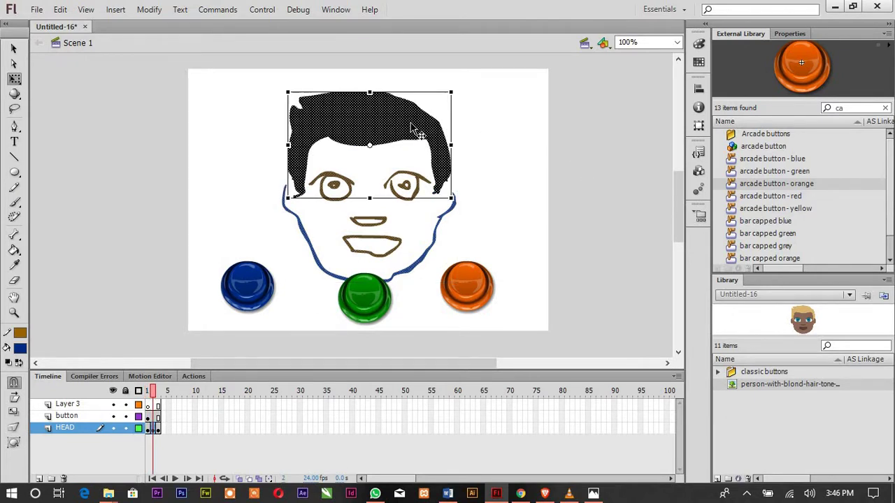
pyautogui.click(21, 349)
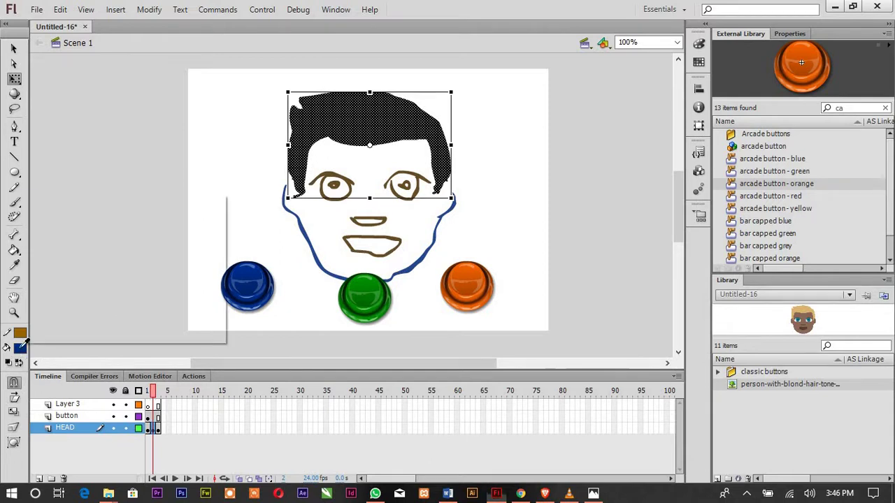
pyautogui.click(362, 283)
pyautogui.click(488, 210)
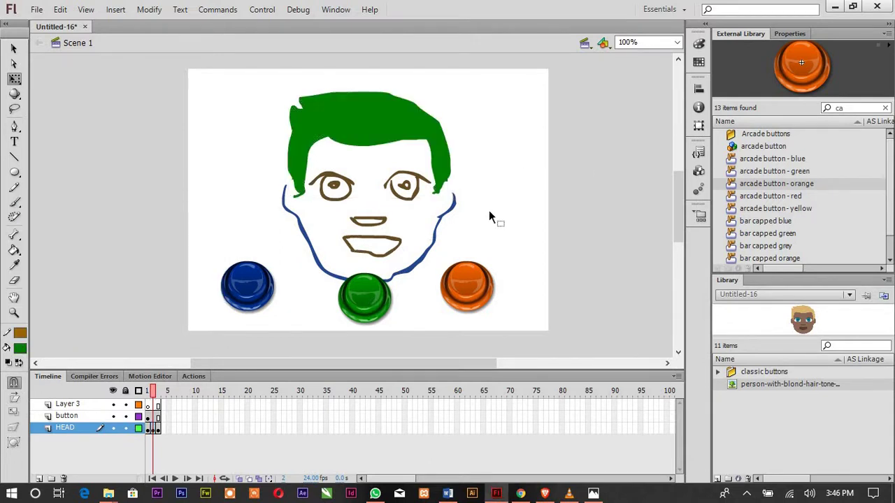
# Fill the whole face drawing in frame 3 of HEAD with orange sampled from the orange arcade button, and test the movie
pyautogui.click(160, 429)
pyautogui.click(20, 353)
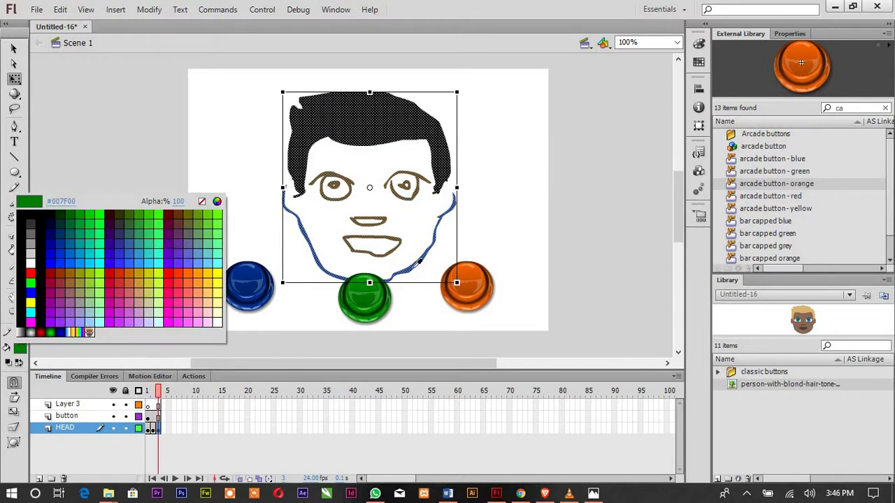
pyautogui.click(481, 276)
pyautogui.click(587, 198)
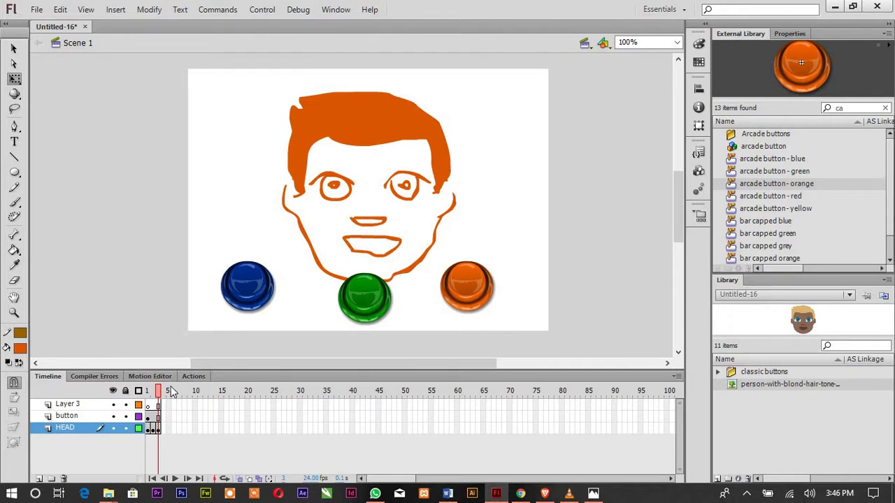
pyautogui.hotkey('ctrl', 'Return')
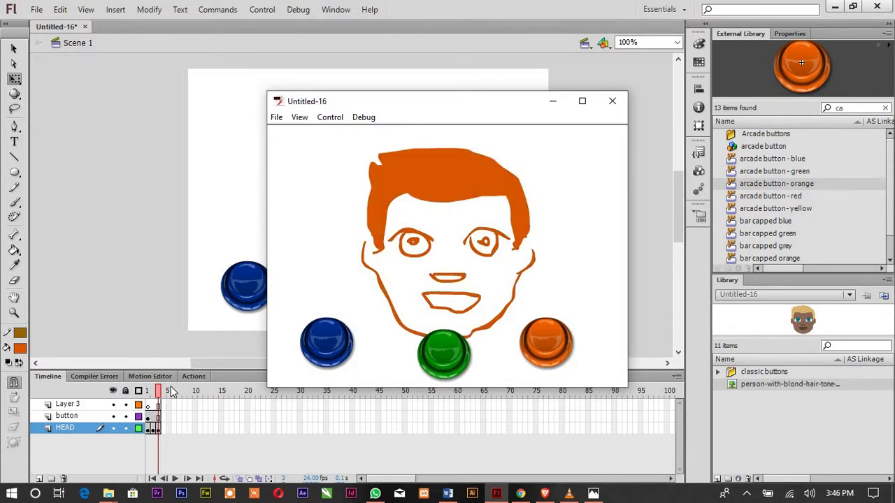
# Close the movie preview, add a new layer at the top of the layer stack and rename it action
pyautogui.click(608, 102)
pyautogui.click(39, 479)
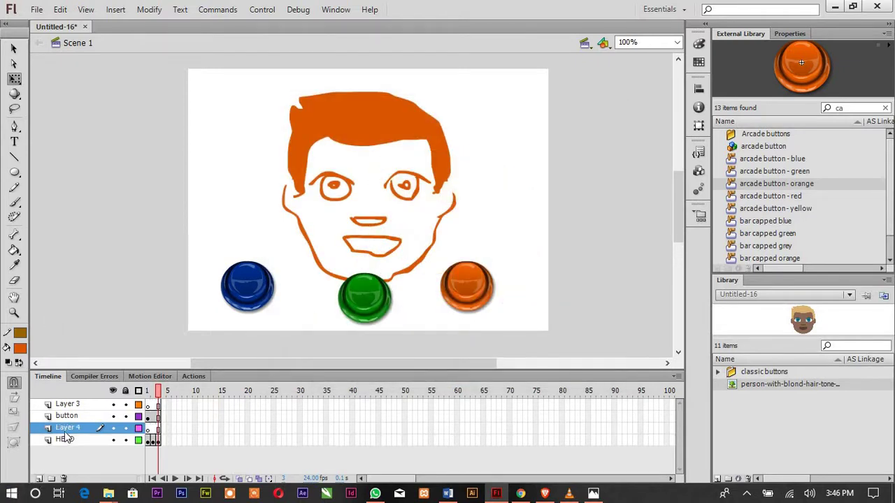
pyautogui.moveTo(84, 434); pyautogui.dragTo(78, 406)
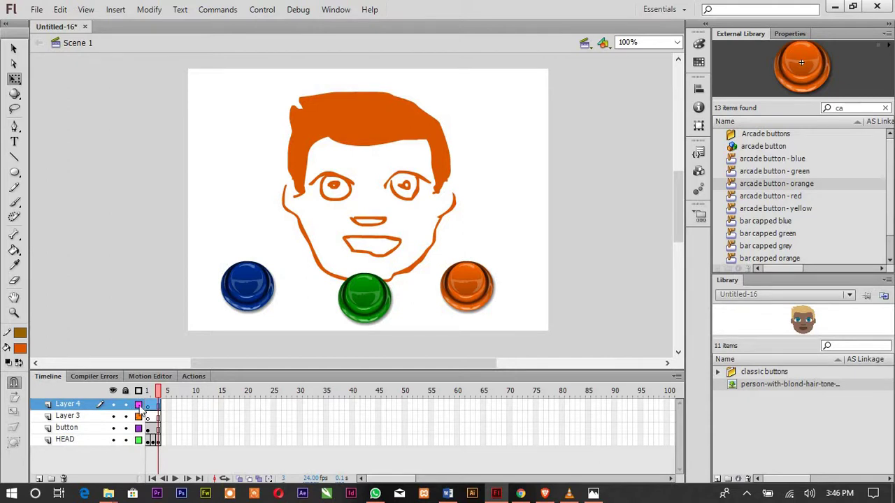
pyautogui.doubleClick(64, 405)
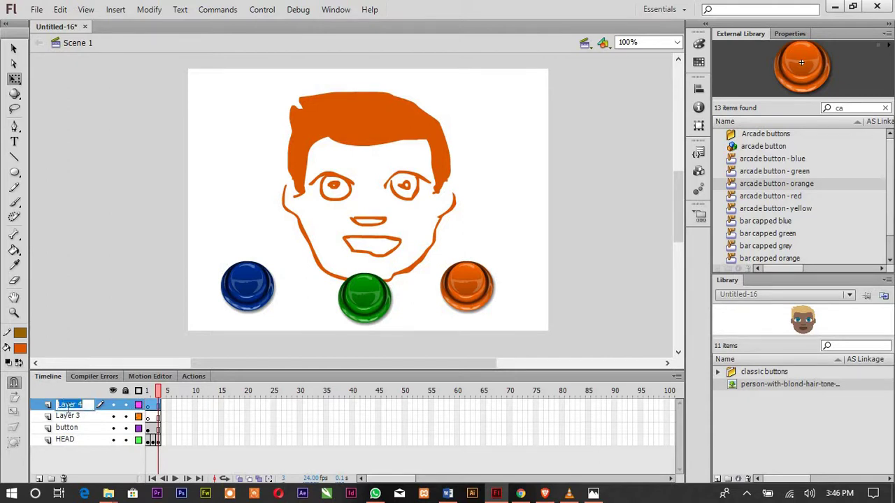
pyautogui.write('action')
pyautogui.press('Return')
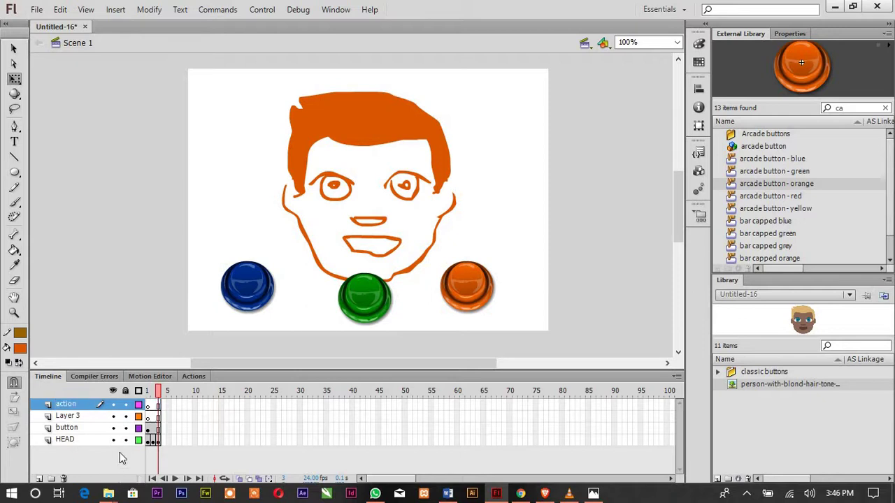
# Add the script stop(); to frame 1 of the action layer, test the movie and close the preview
pyautogui.click(148, 407)
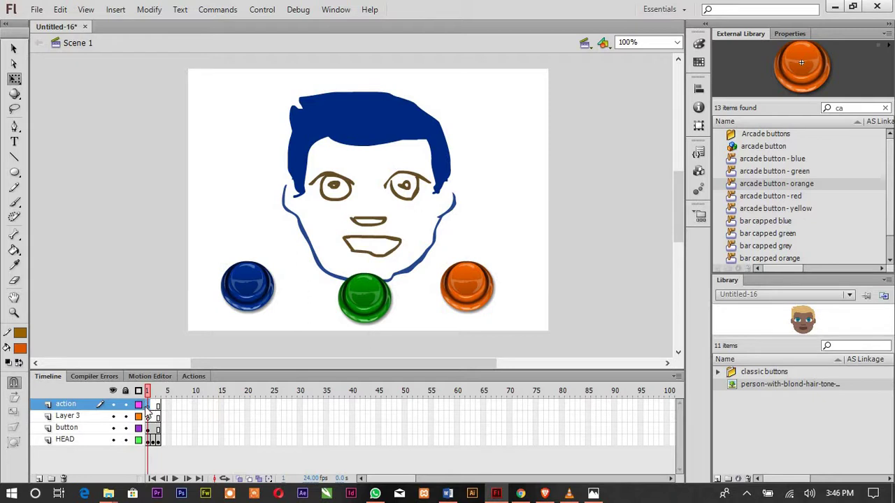
pyautogui.click(193, 377)
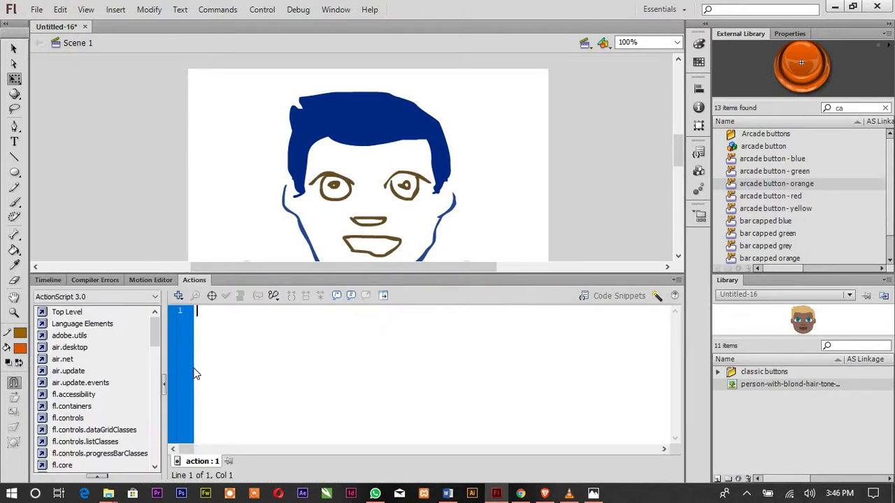
pyautogui.write('top(')
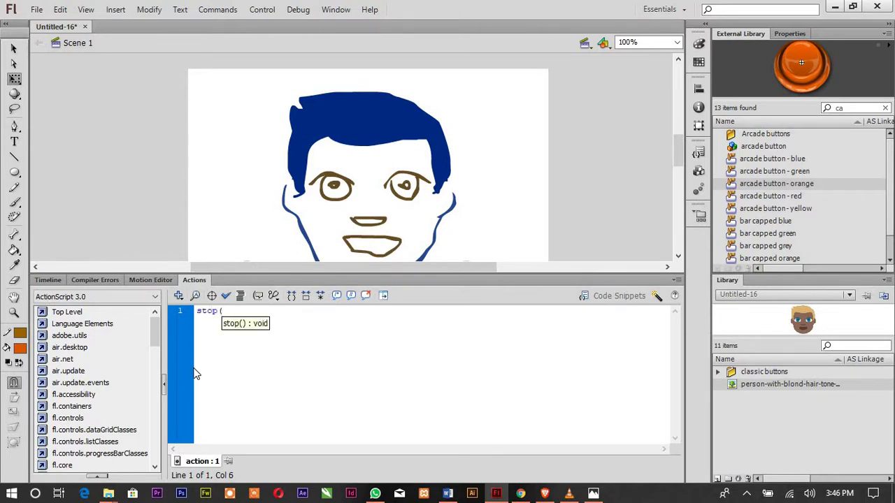
pyautogui.write(');')
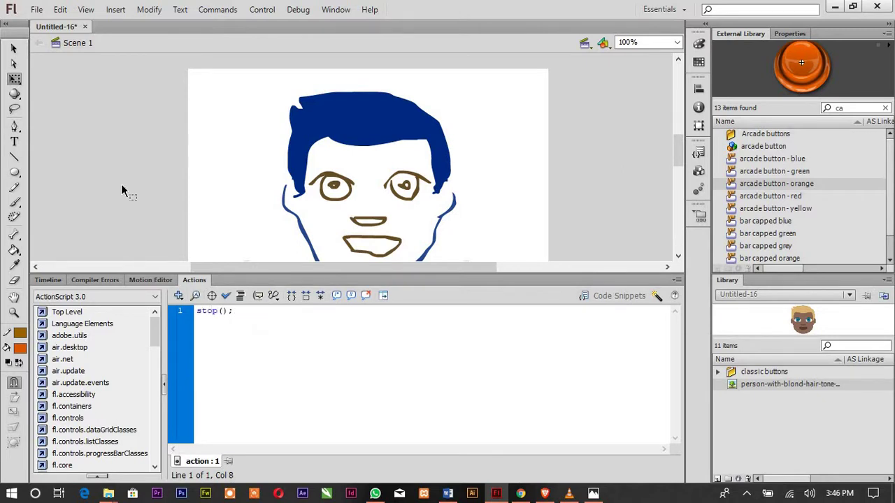
pyautogui.click(47, 279)
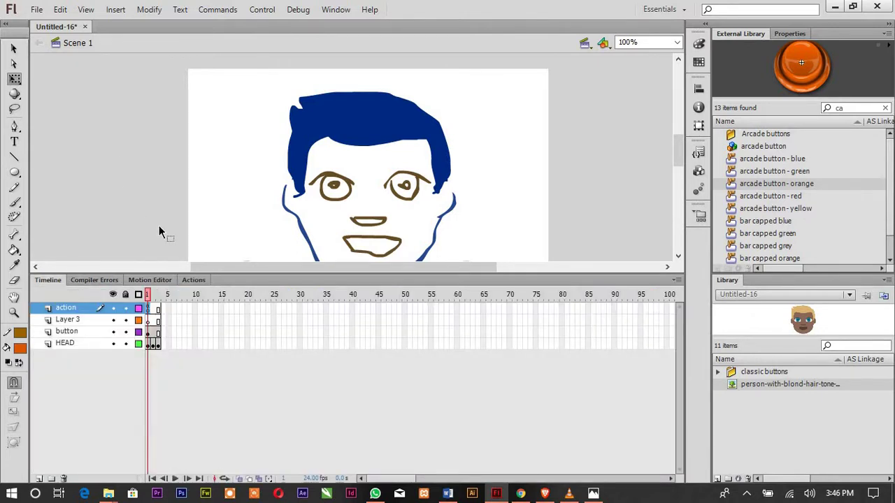
pyautogui.hotkey('ctrl', 'Return')
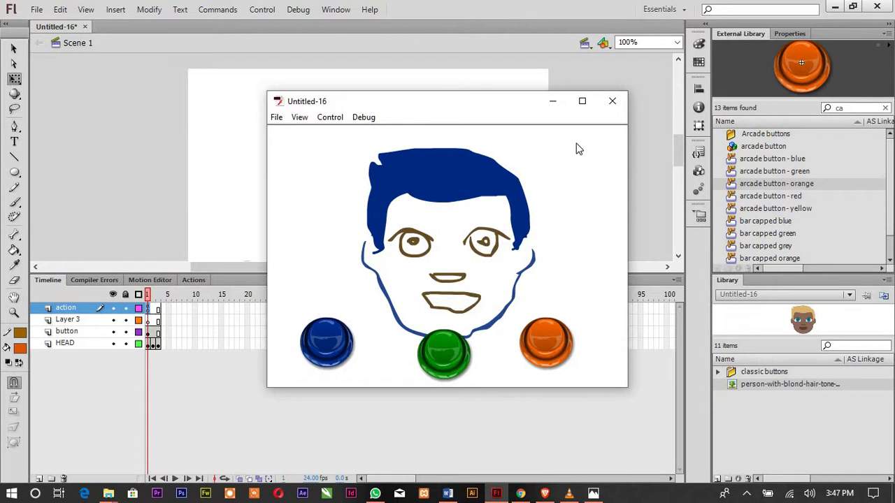
pyautogui.click(612, 101)
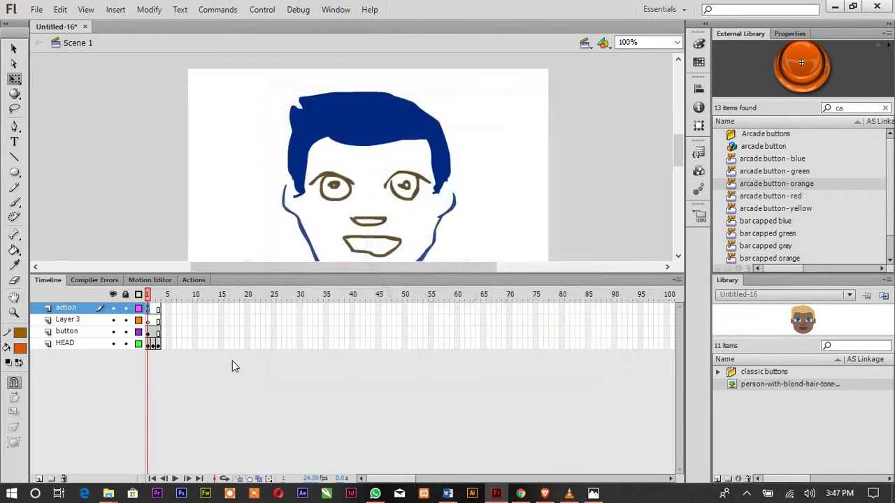
# Give the blue arcade button on the stage the instance name BLEU
pyautogui.click(203, 404)
pyautogui.click(149, 347)
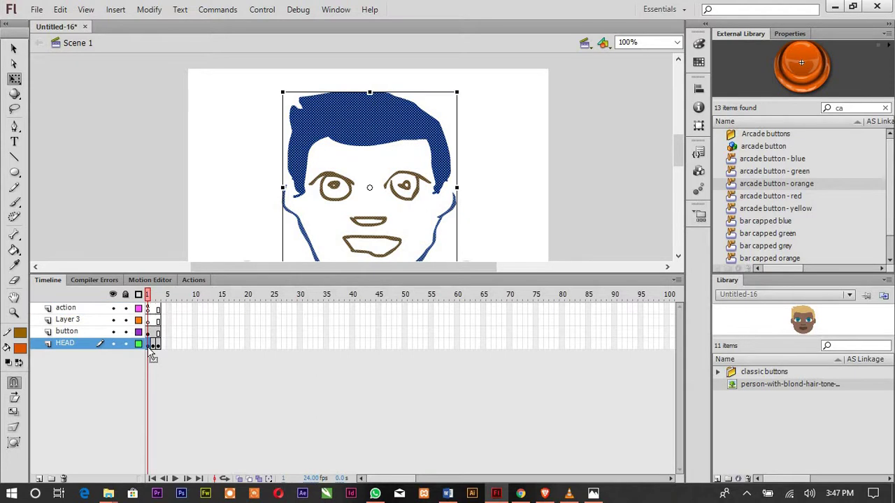
pyautogui.moveTo(678, 155); pyautogui.dragTo(680, 172)
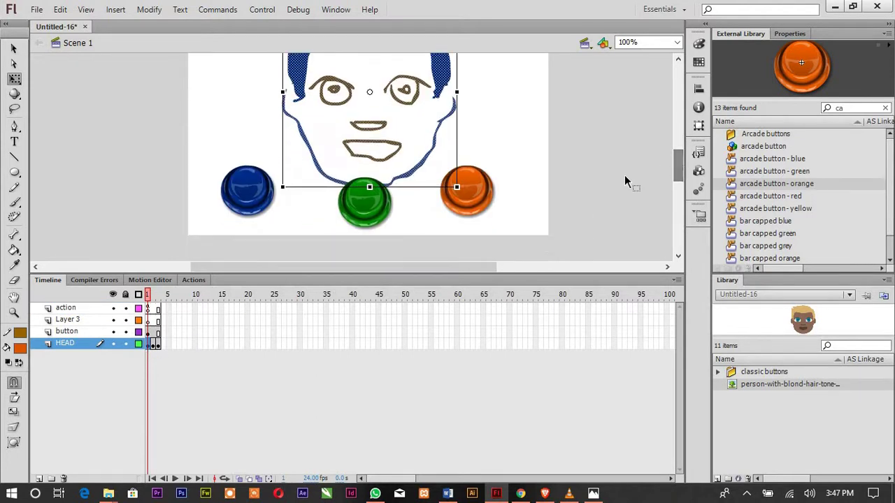
pyautogui.click(282, 189)
pyautogui.click(258, 190)
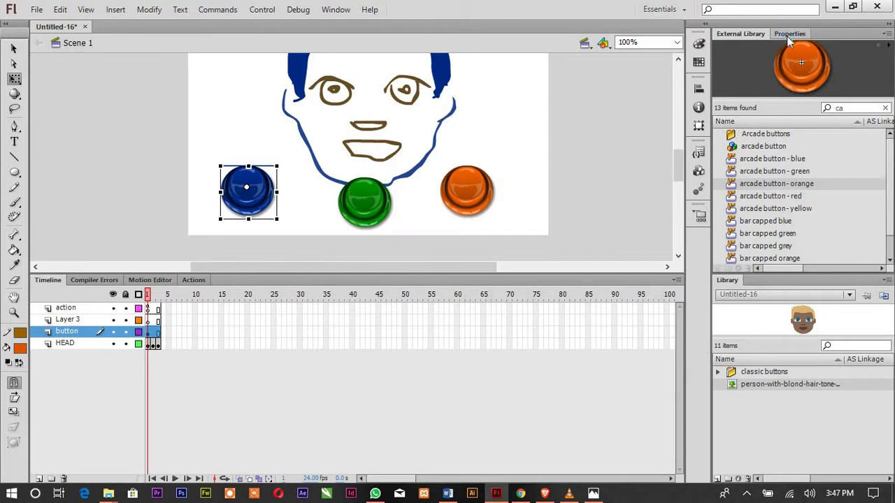
pyautogui.click(787, 35)
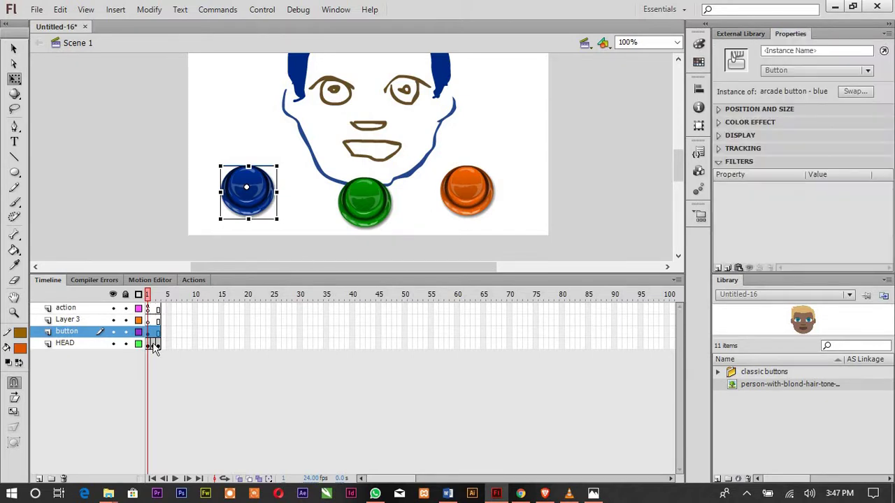
pyautogui.click(746, 55)
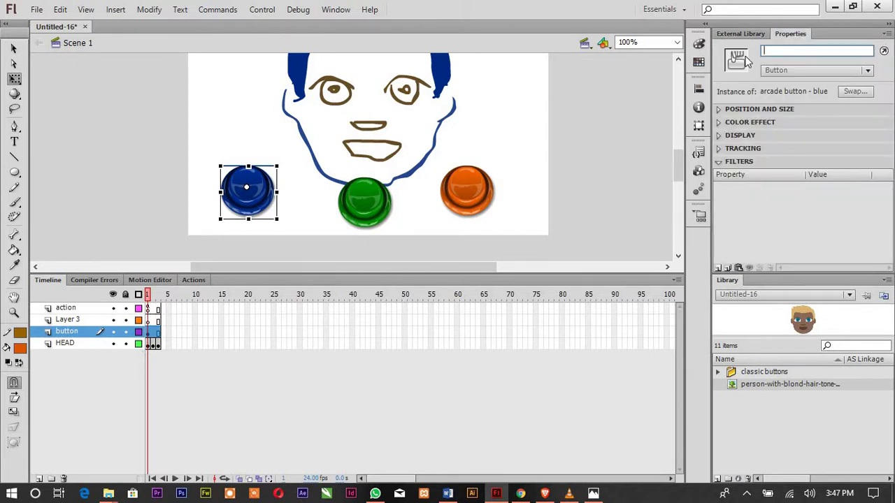
pyautogui.click(201, 424)
# Give the green arcade button on the stage the instance name GREEN
pyautogui.click(362, 210)
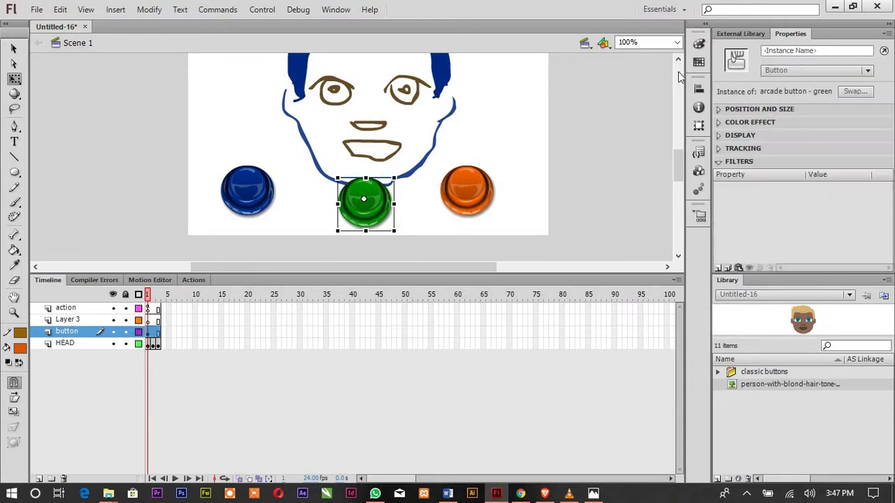
pyautogui.click(788, 51)
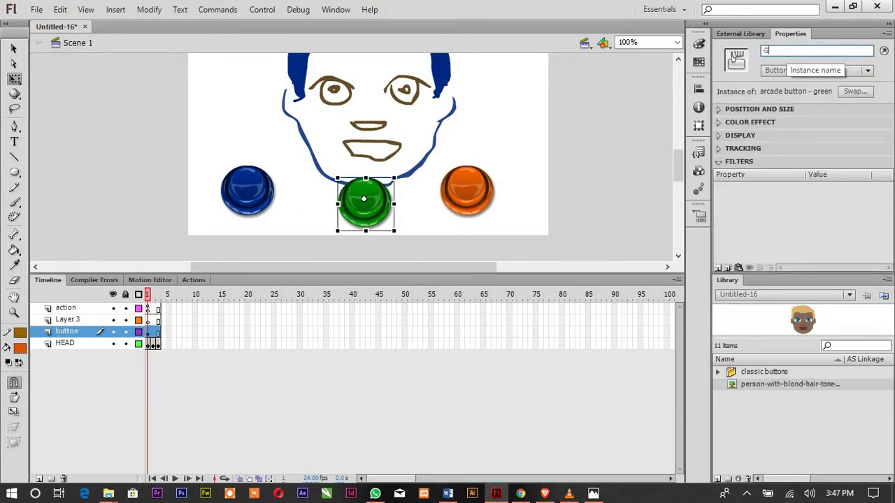
pyautogui.click(459, 252)
# Give the orange arcade button an instance name starting with BRO, test the movie and close the preview
pyautogui.click(469, 191)
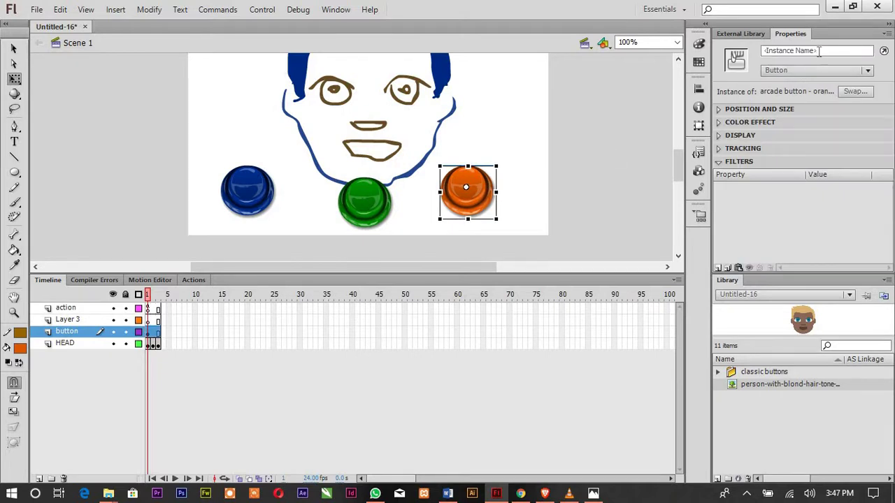
pyautogui.click(816, 51)
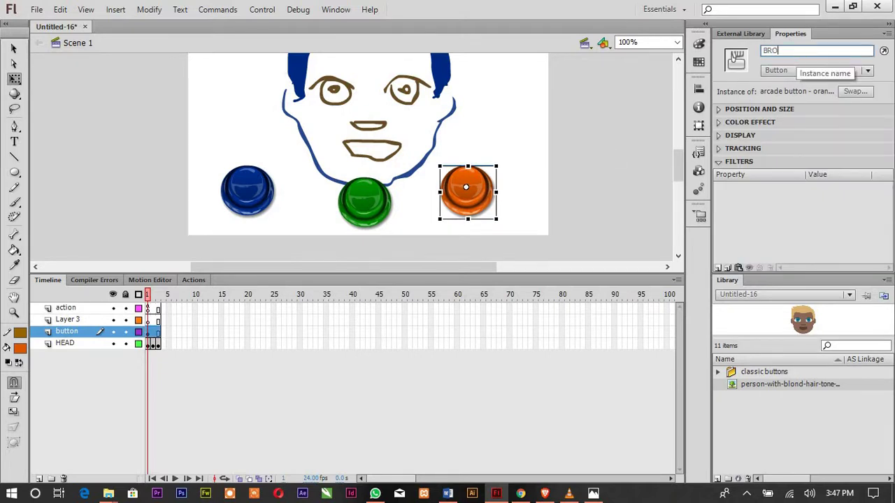
pyautogui.click(446, 405)
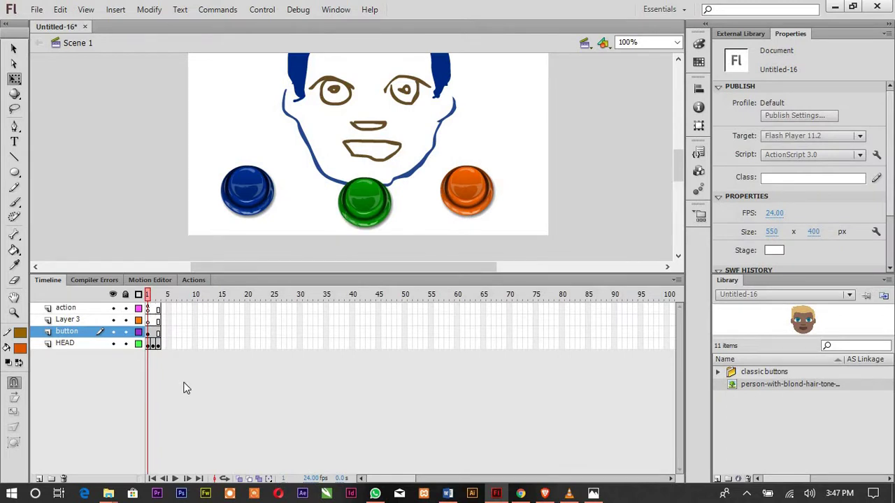
pyautogui.hotkey('ctrl', 'Return')
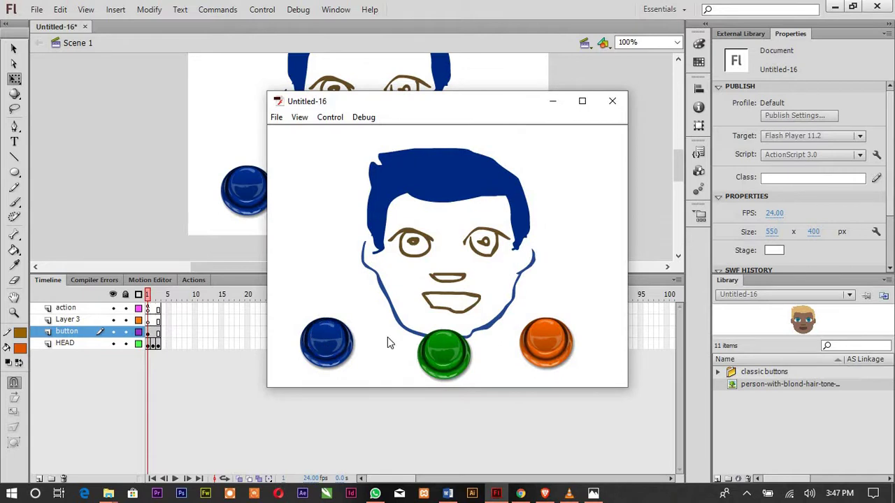
pyautogui.click(625, 101)
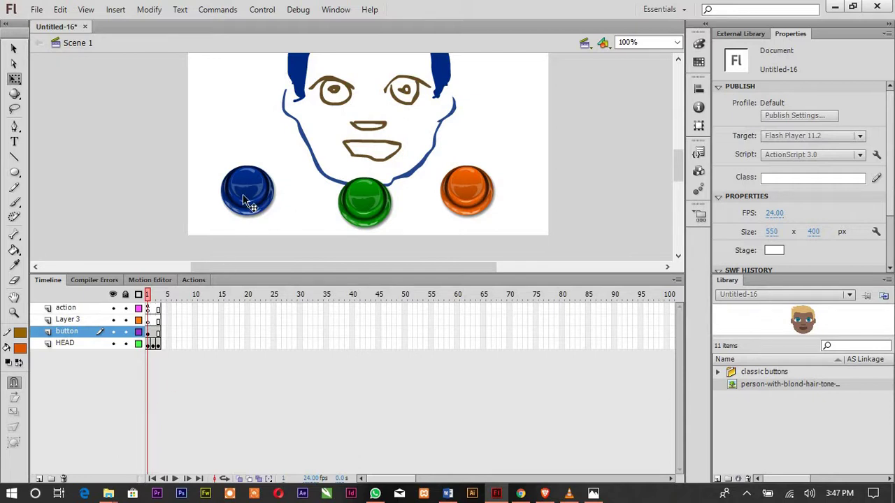
# Apply the Timeline Navigation code snippet Click to Go to Frame and Stop to the blue arcade button BLEU
pyautogui.click(149, 347)
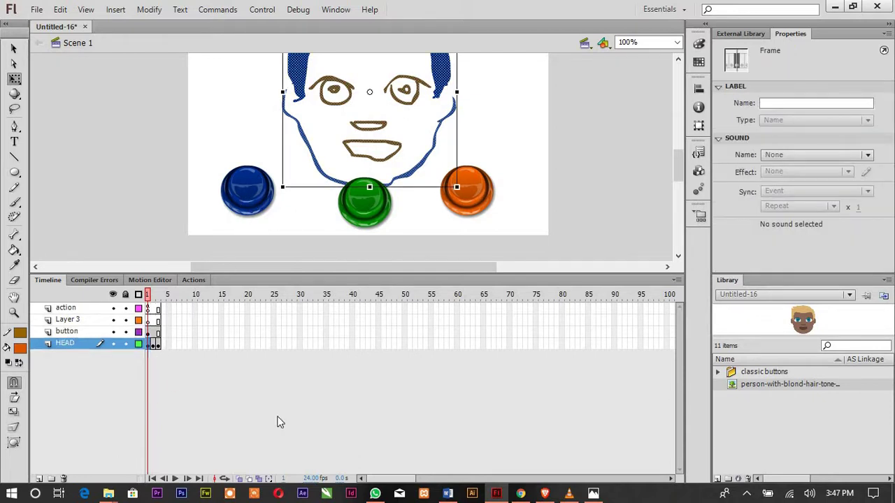
pyautogui.click(221, 218)
pyautogui.click(246, 195)
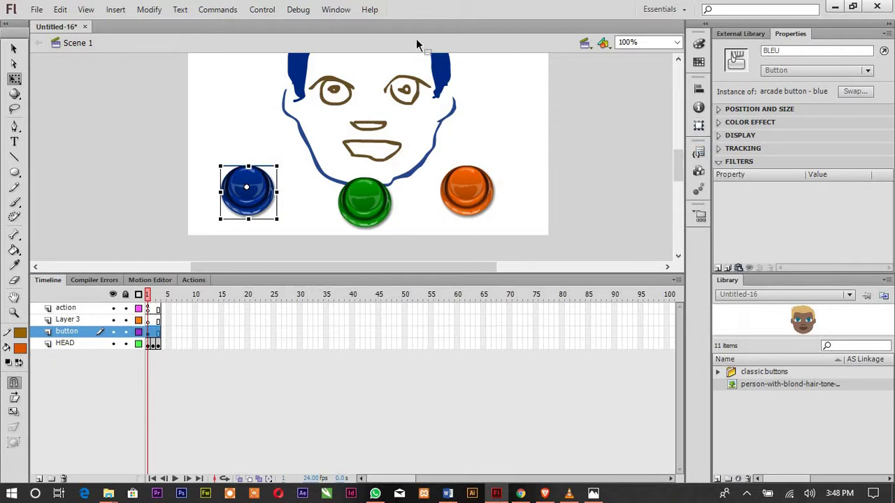
pyautogui.click(333, 11)
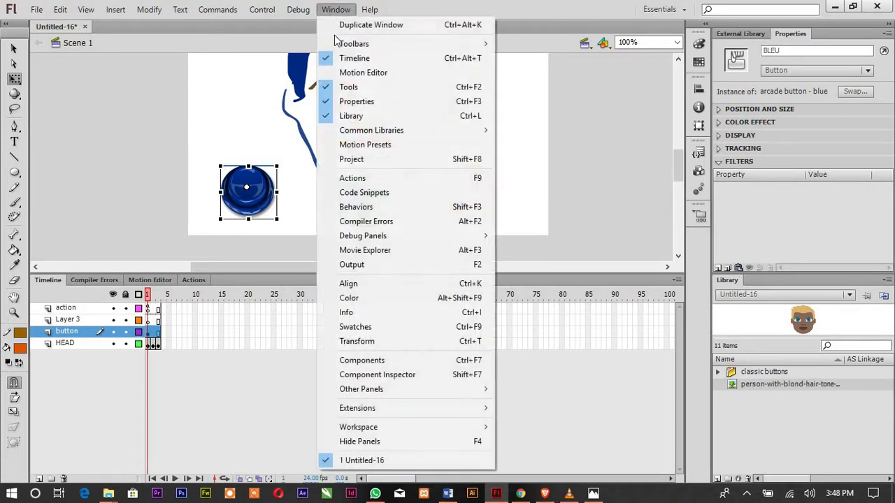
pyautogui.click(363, 194)
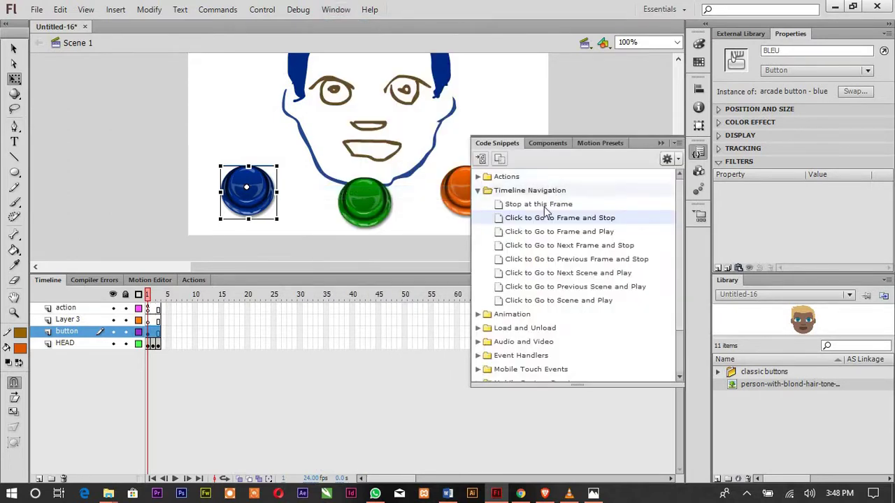
pyautogui.click(194, 280)
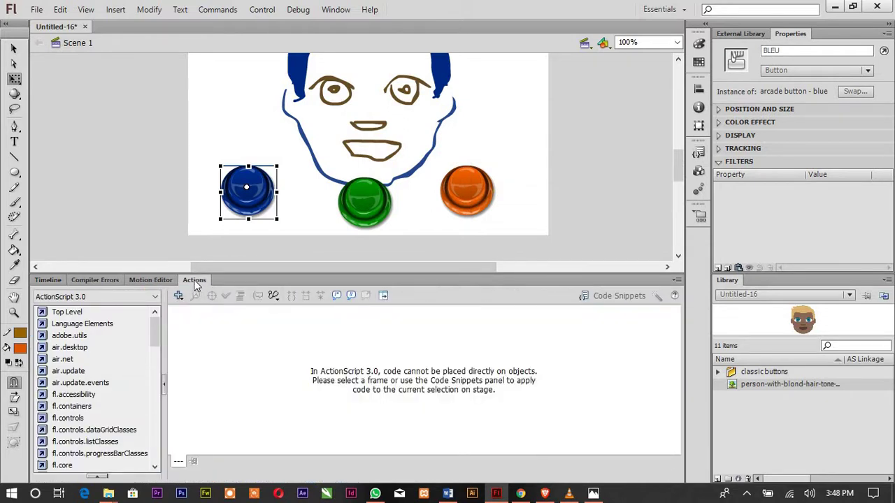
pyautogui.click(698, 152)
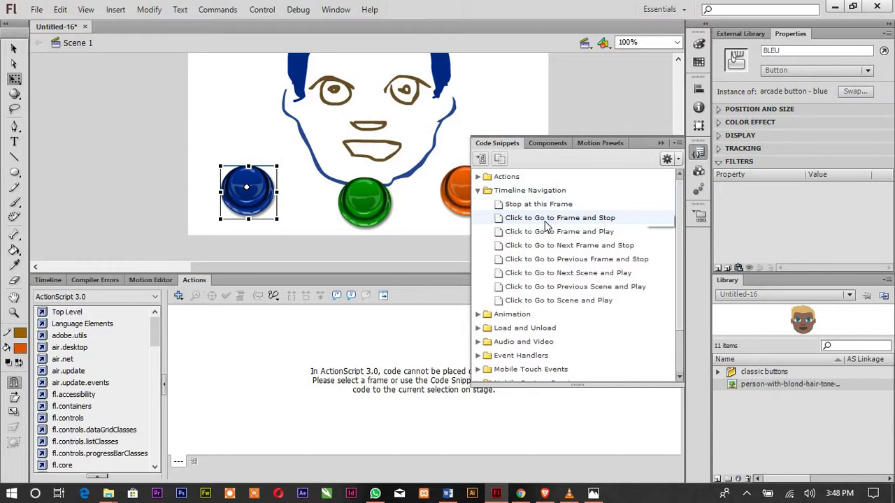
pyautogui.doubleClick(546, 218)
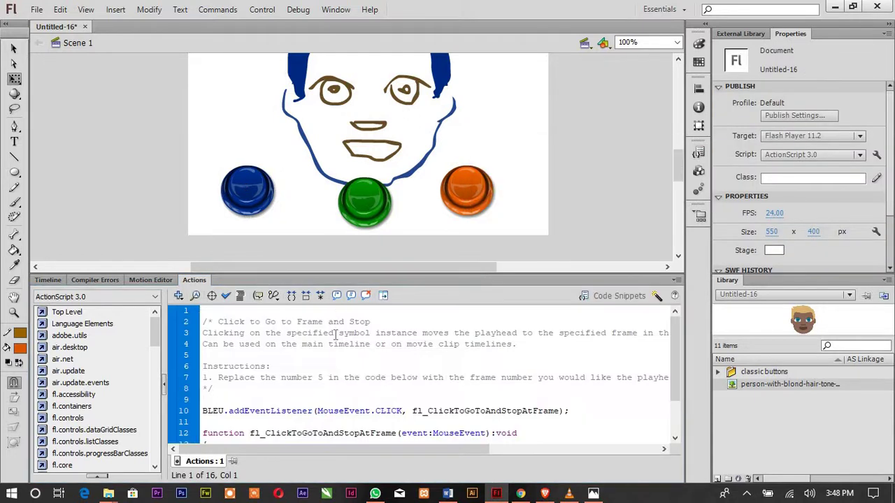
# Set the gotoAndStop target in the BLEU button's function to frame 1
pyautogui.scroll(-2, 336, 338)
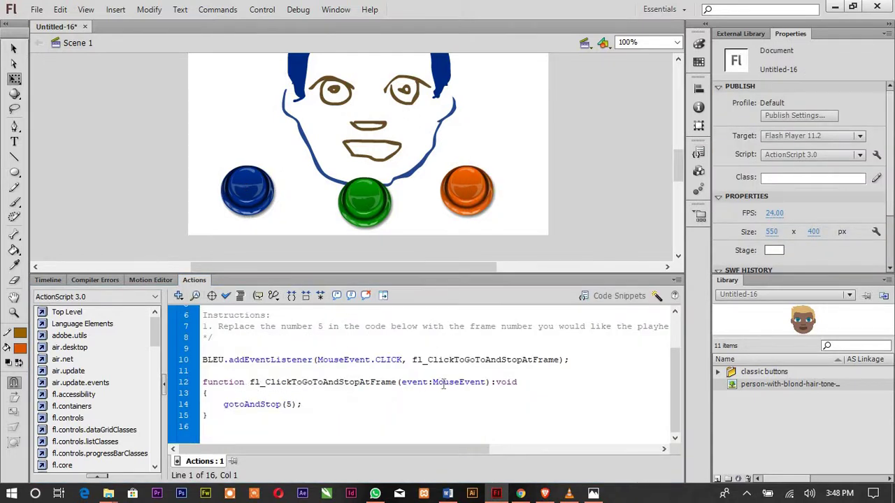
pyautogui.doubleClick(288, 404)
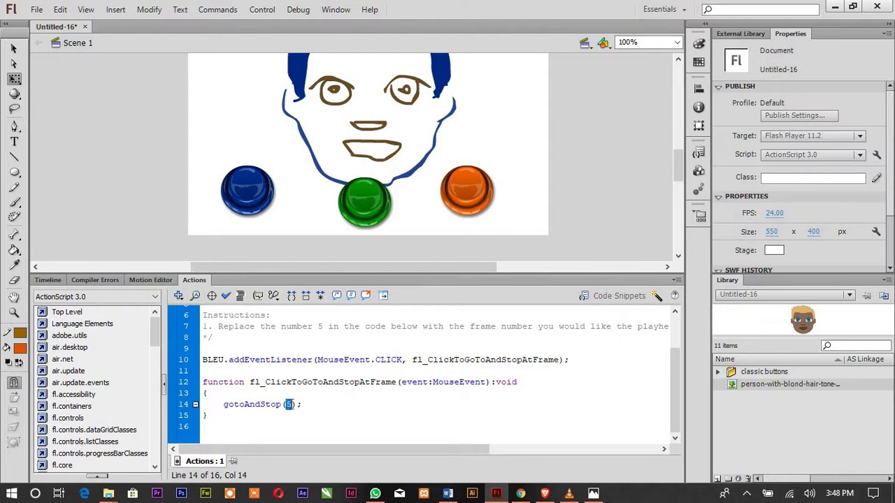
pyautogui.write('1')
# Apply the Click to Go to Frame and Stop snippet to the green arcade button and set its gotoAndStop target to frame 2
pyautogui.click(365, 200)
pyautogui.click(698, 154)
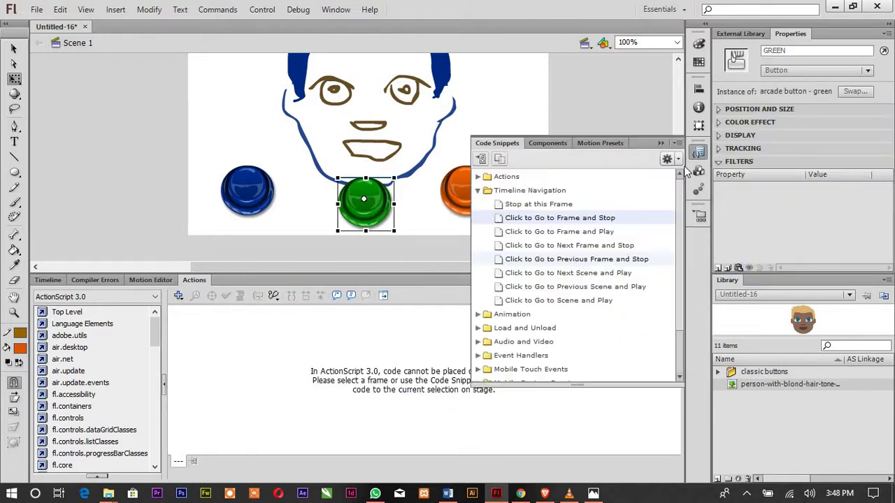
pyautogui.doubleClick(532, 222)
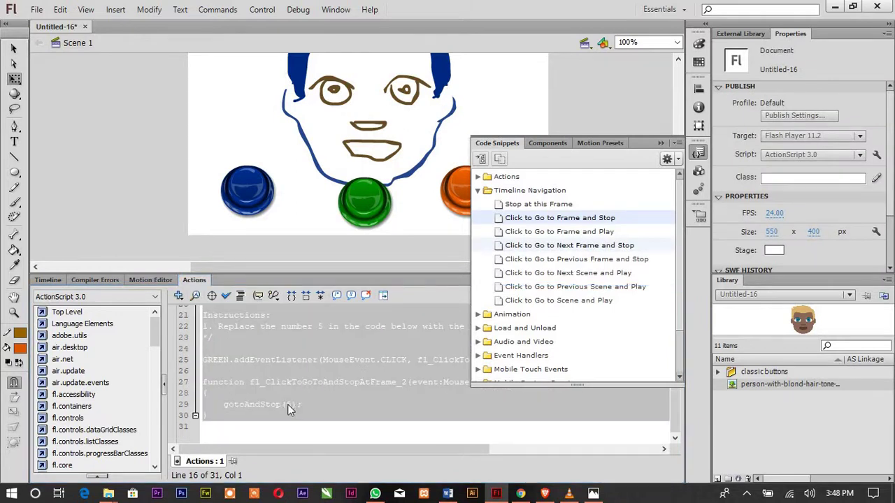
pyautogui.doubleClick(287, 404)
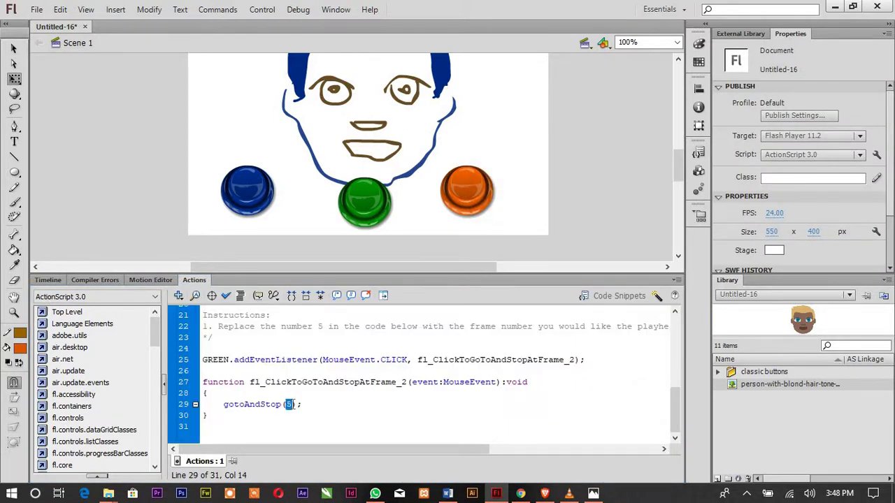
pyautogui.write('2')
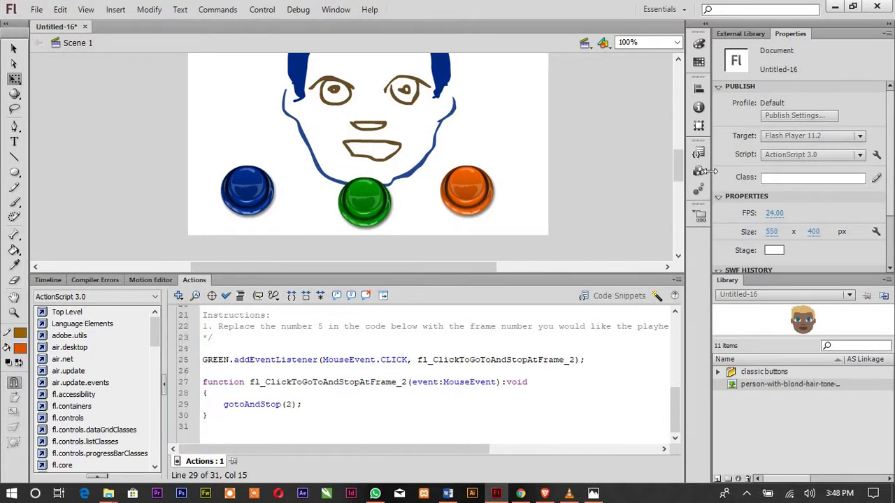
# Apply the Click to Go to Frame and Stop snippet to the orange BROWN button and set its gotoAndStop target to frame 3
pyautogui.click(468, 194)
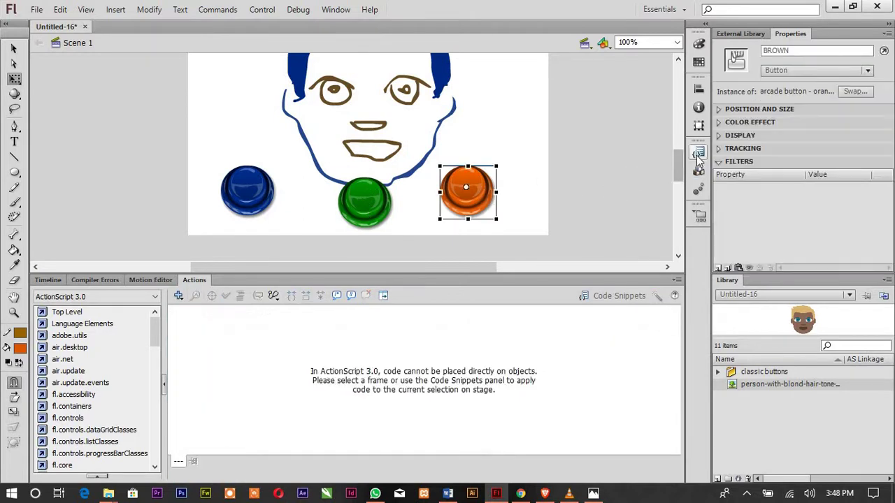
pyautogui.click(698, 153)
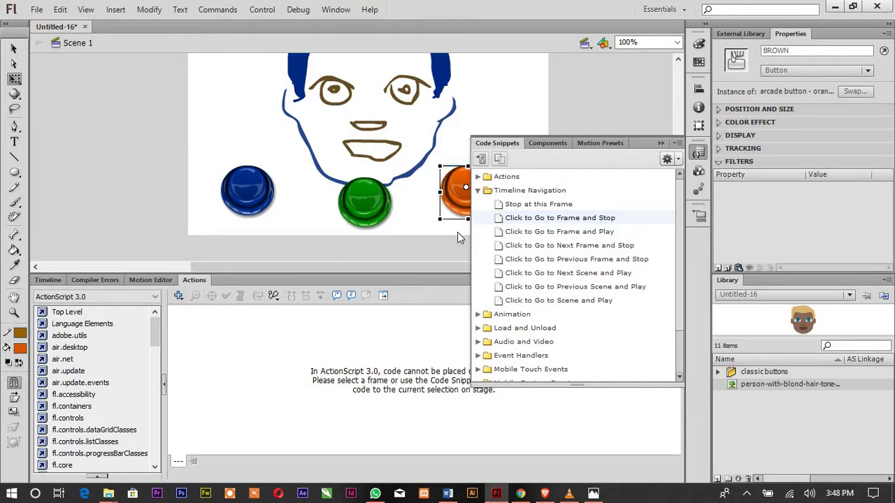
pyautogui.doubleClick(539, 218)
pyautogui.click(320, 401)
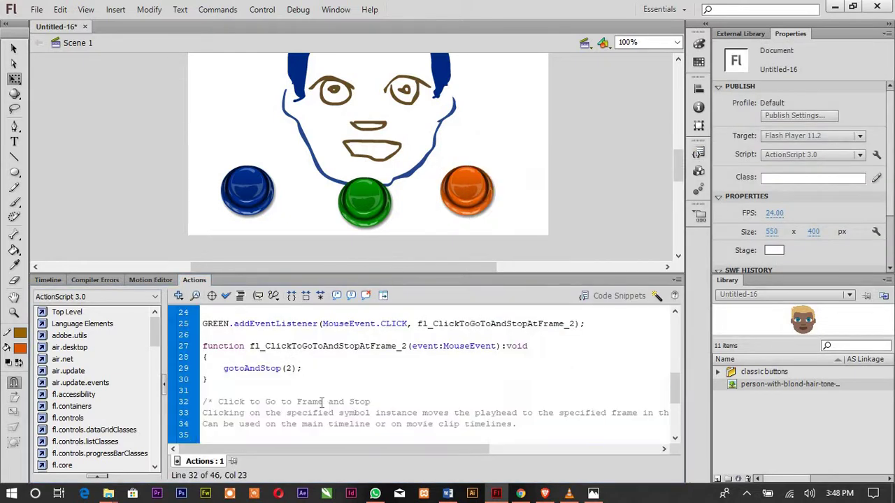
pyautogui.scroll(-3, 301, 401)
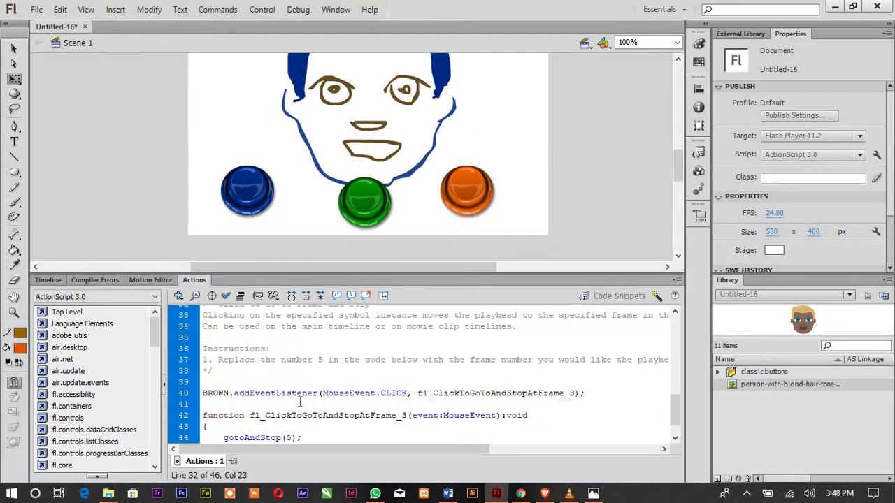
pyautogui.doubleClick(288, 437)
pyautogui.write('3')
# Test the movie by switching repeatedly between green, orange and blue hair with the arcade buttons, and close the preview
pyautogui.hotkey('ctrl', 'Return')
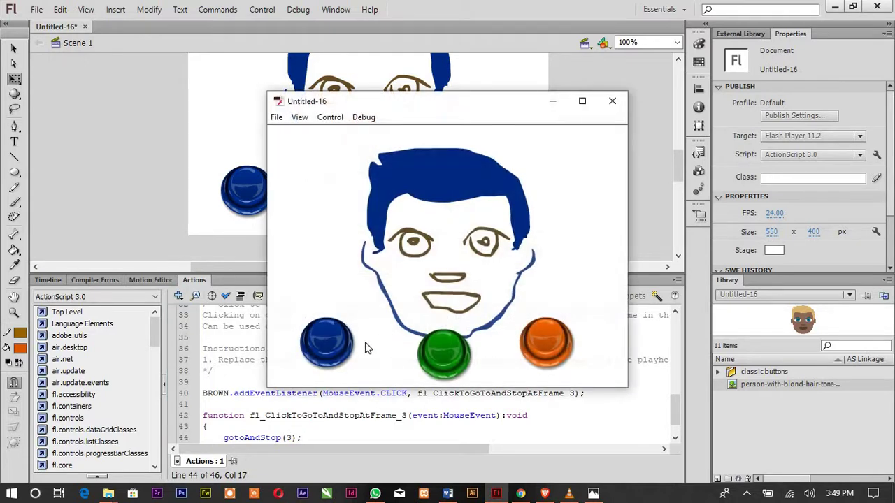
pyautogui.click(451, 357)
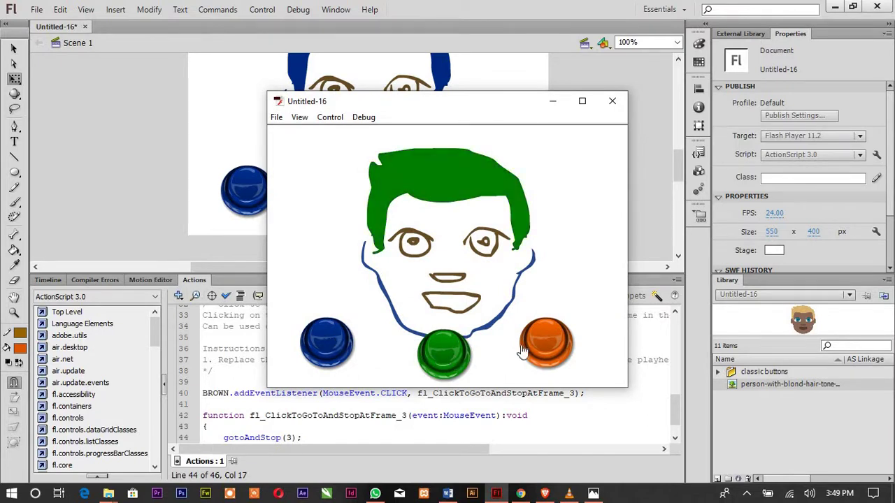
pyautogui.click(563, 348)
pyautogui.click(447, 355)
pyautogui.click(334, 344)
pyautogui.click(551, 345)
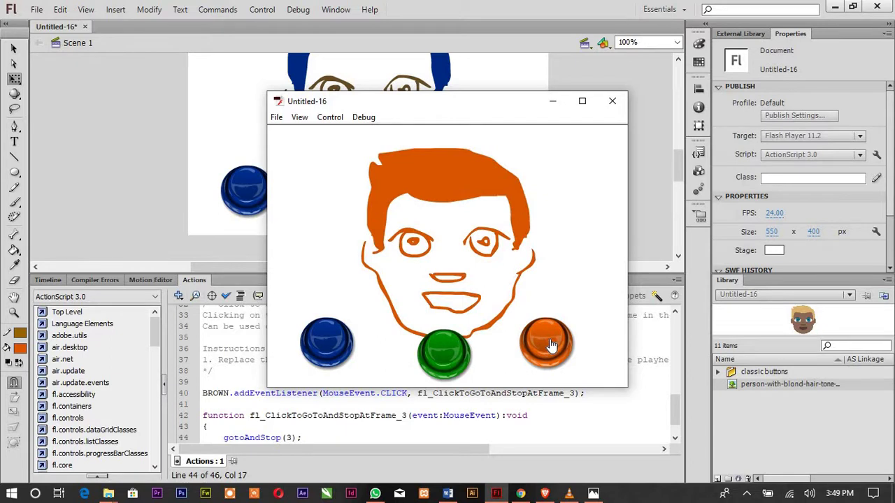
pyautogui.click(443, 355)
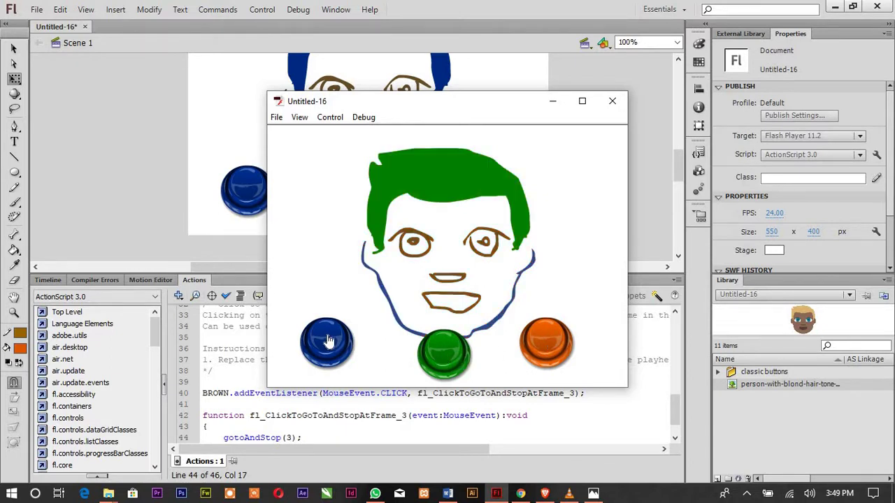
pyautogui.click(328, 342)
pyautogui.click(447, 355)
pyautogui.click(546, 348)
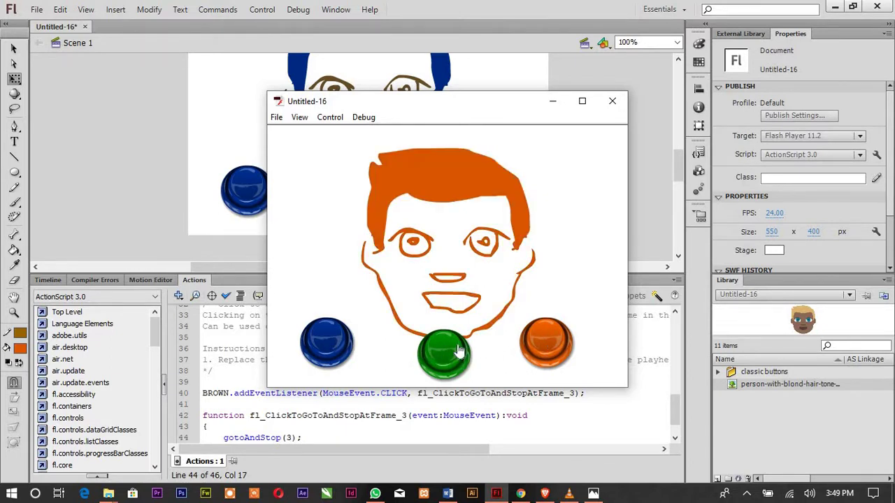
pyautogui.click(451, 353)
pyautogui.click(344, 343)
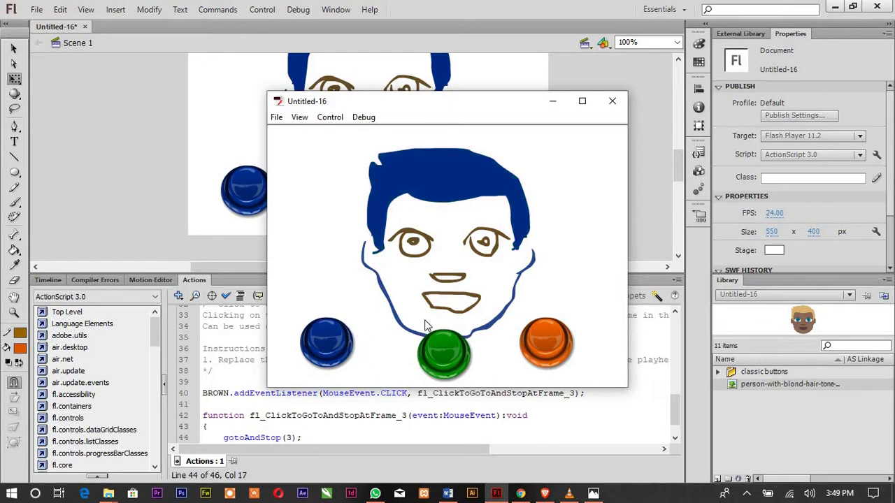
pyautogui.click(613, 102)
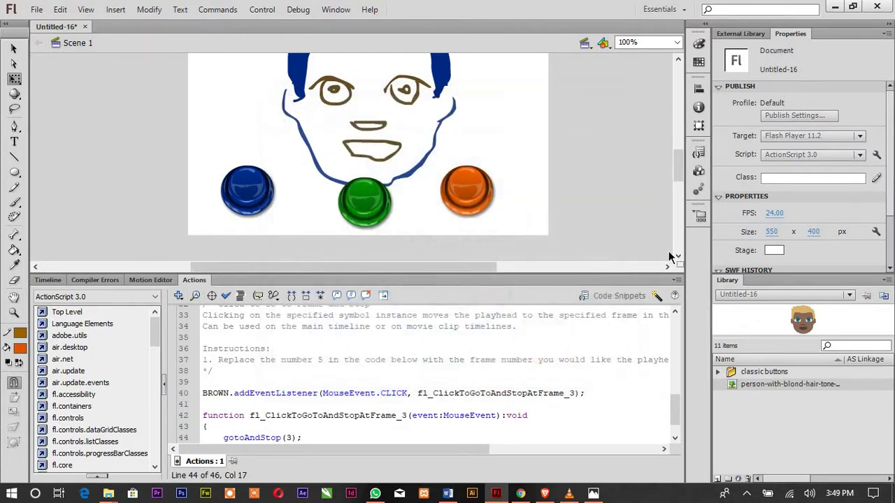
# Run the movie test again, try all three hair colour buttons in varying order, and close the preview window
pyautogui.scroll(2, 670, 257)
pyautogui.hotkey('ctrl', 'Return')
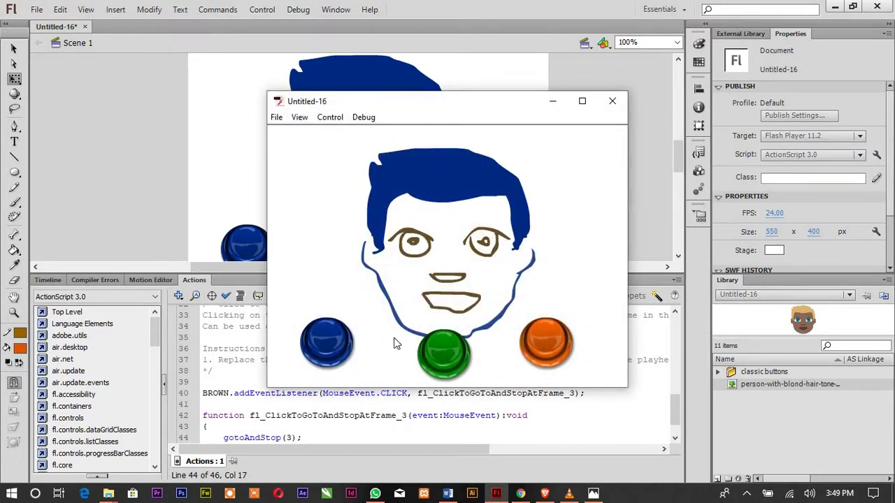
pyautogui.click(454, 356)
pyautogui.click(548, 343)
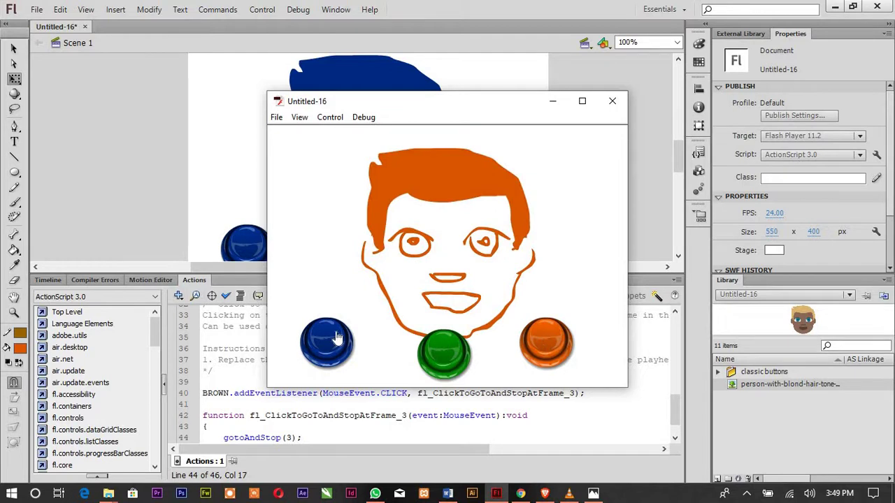
pyautogui.click(336, 339)
pyautogui.click(548, 353)
pyautogui.click(335, 345)
pyautogui.click(439, 371)
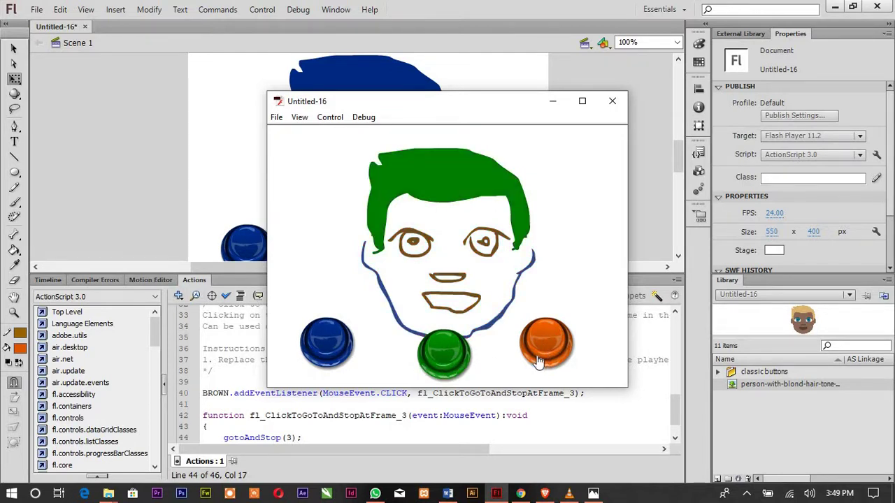
pyautogui.click(539, 359)
pyautogui.click(327, 342)
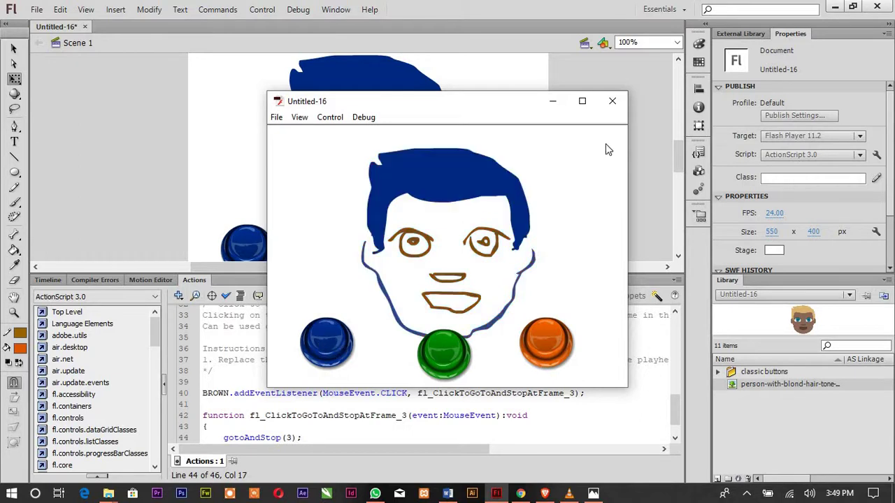
pyautogui.click(612, 100)
# Switch to Word and replace the title text with the channel name, TUTORIAL and BYE BYE on separate lines
pyautogui.click(447, 493)
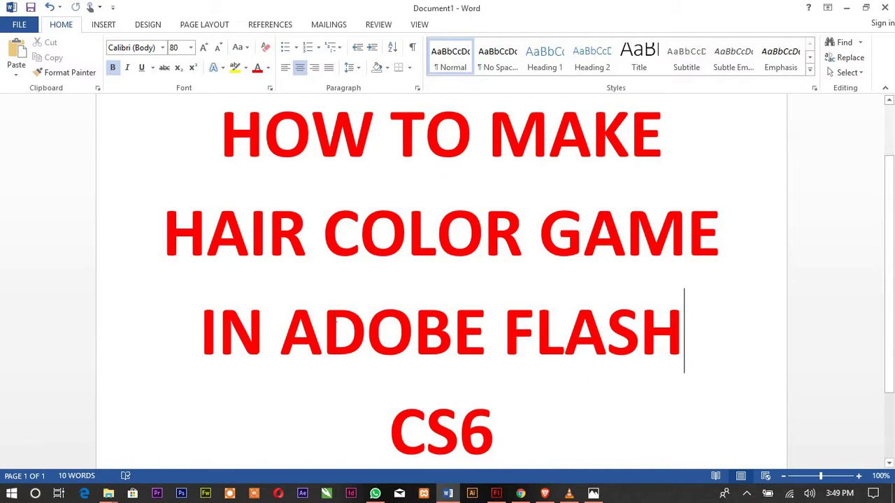
pyautogui.moveTo(491, 424); pyautogui.dragTo(220, 146)
pyautogui.write('J')
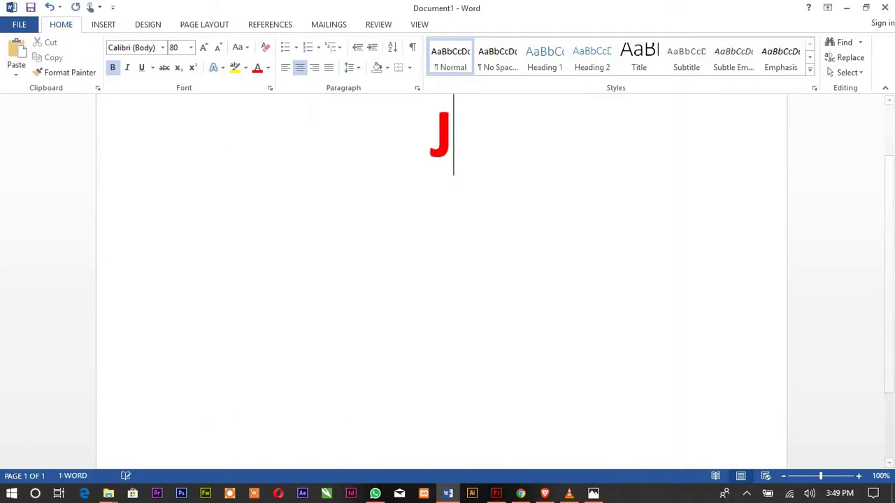
pyautogui.write('EEP MASKO')
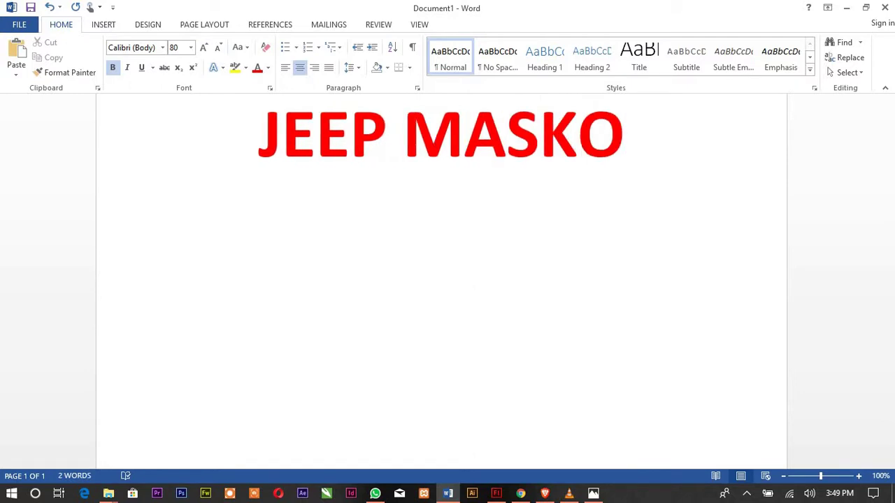
pyautogui.press('Return')
pyautogui.write('TUTORIAL')
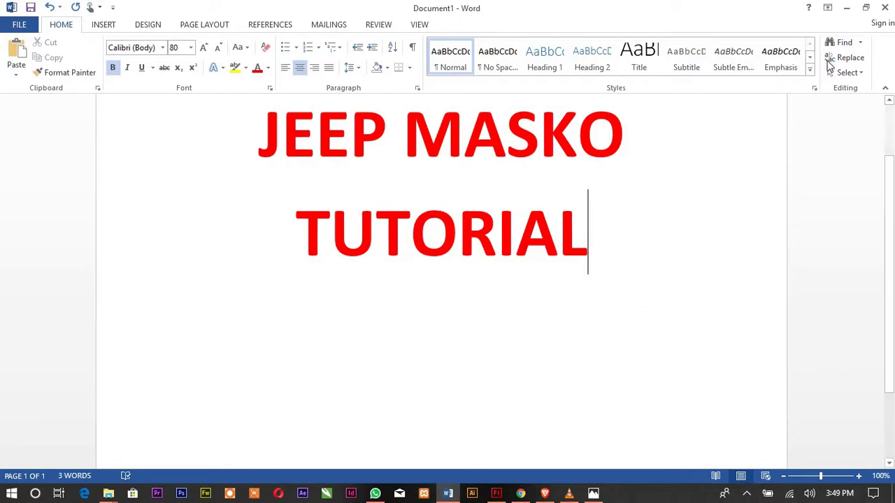
pyautogui.press('Return')
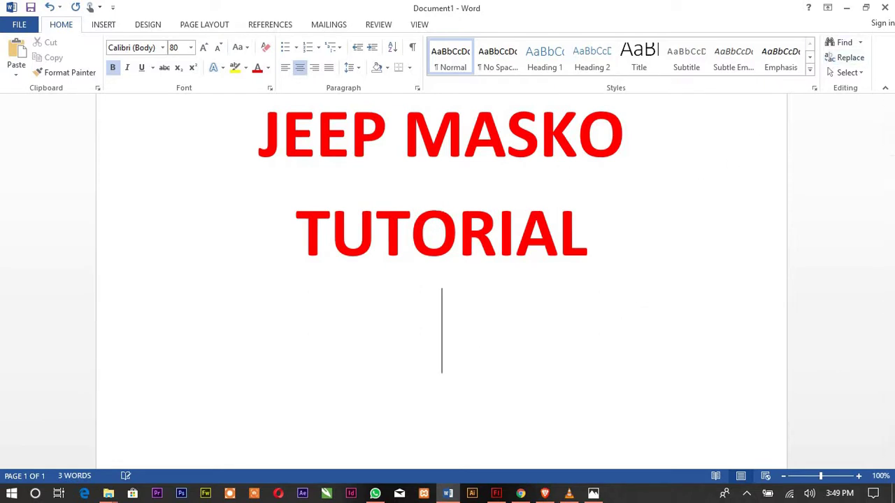
pyautogui.write('BYE BYE')
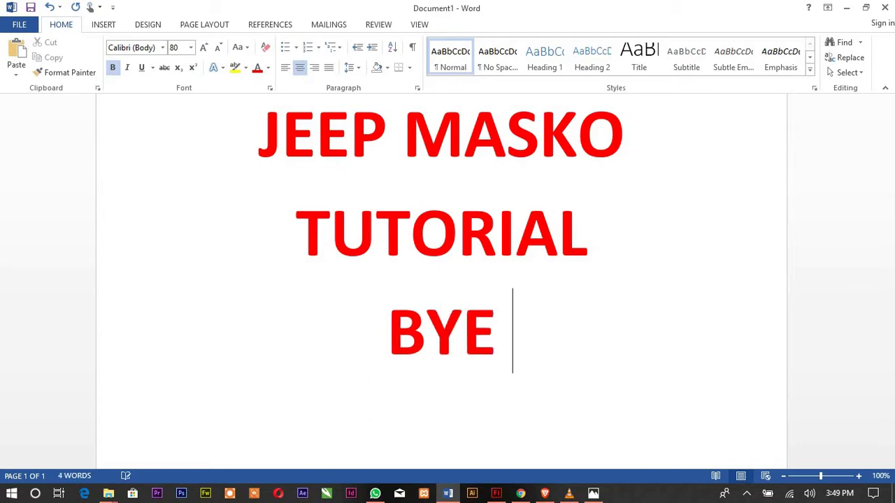